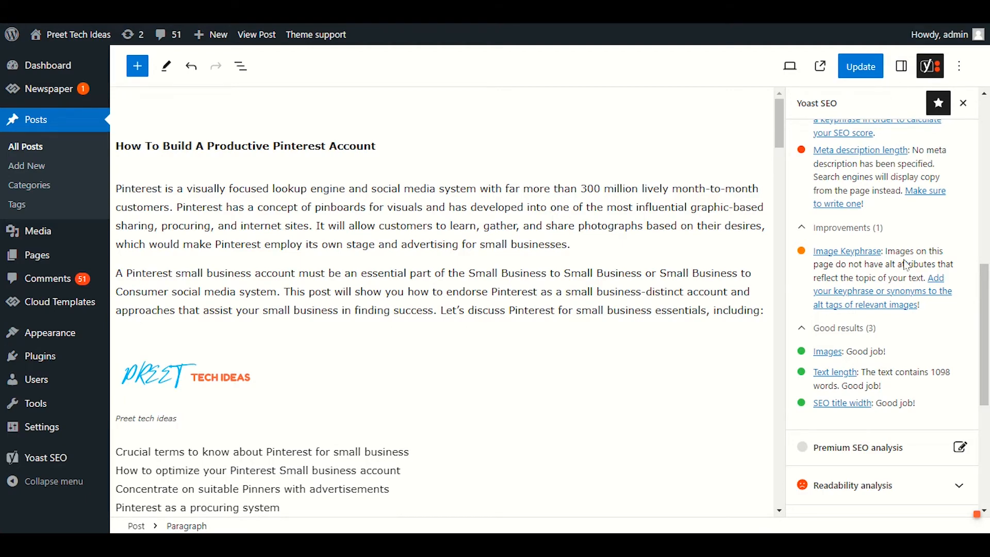
Step: Remove the post's current featured image in the post settings
click(902, 68)
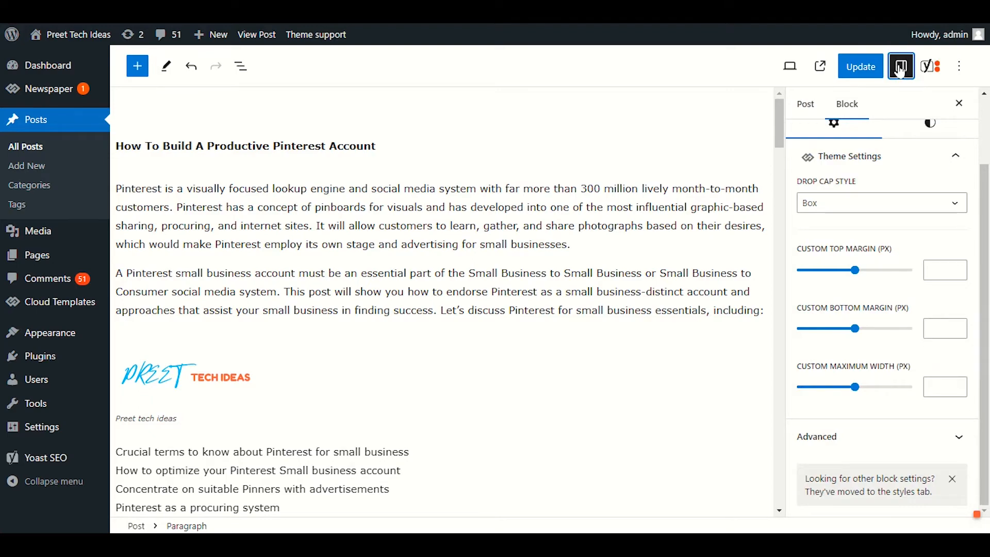
click(802, 109)
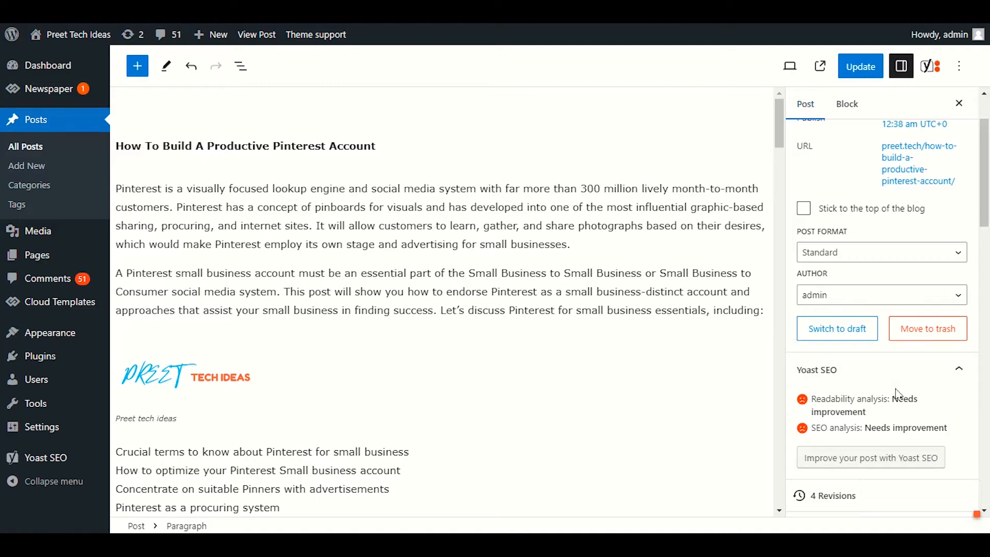
scroll(894, 361, down, 8)
scroll(884, 237, down, 3)
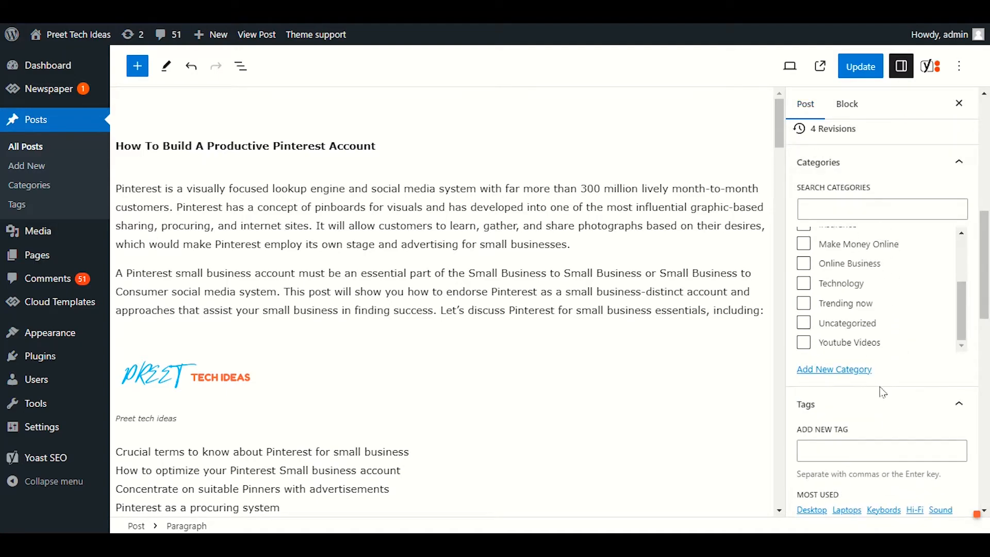
scroll(887, 397, down, 7)
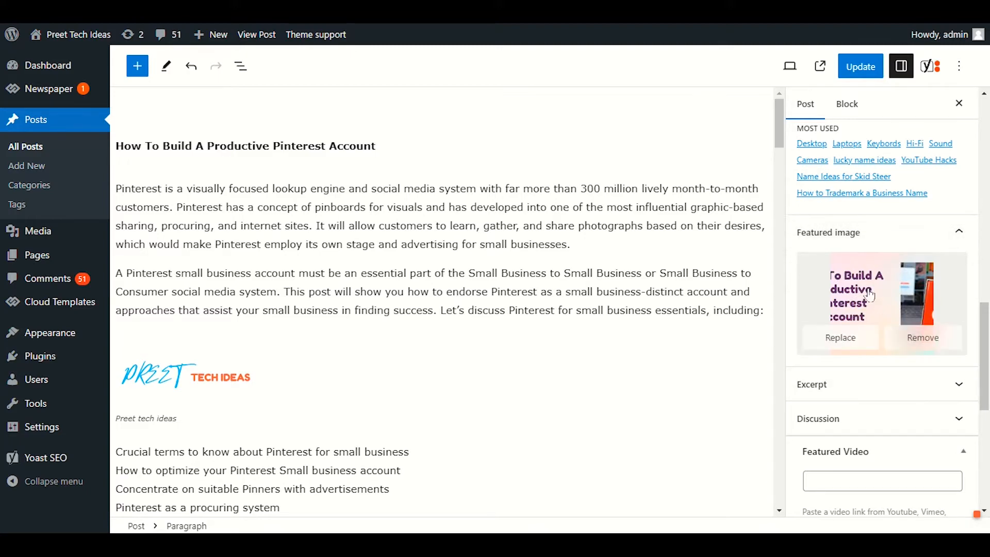
click(908, 338)
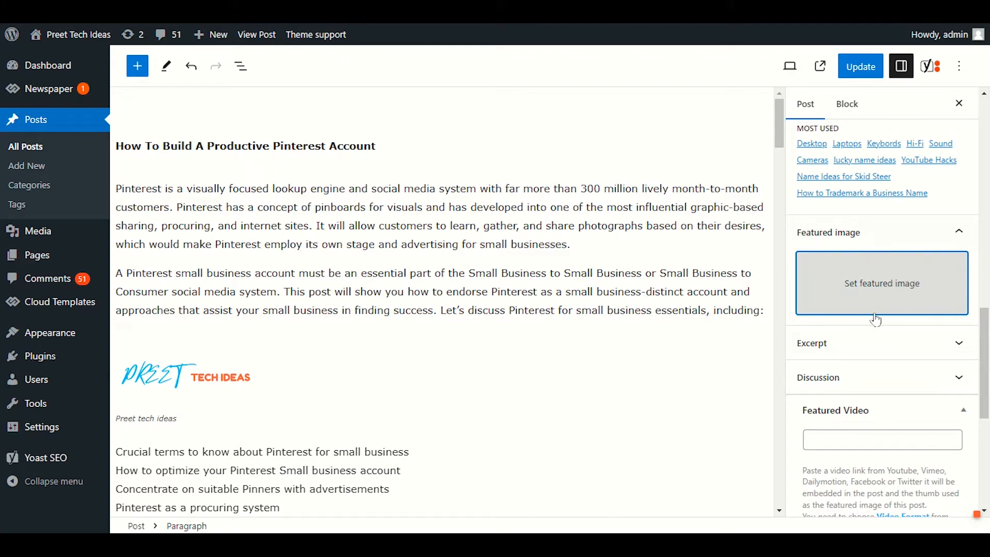
Step: Choose the "How To Build A Productive Pinterest Account" picture from the media library for the featured image
click(880, 290)
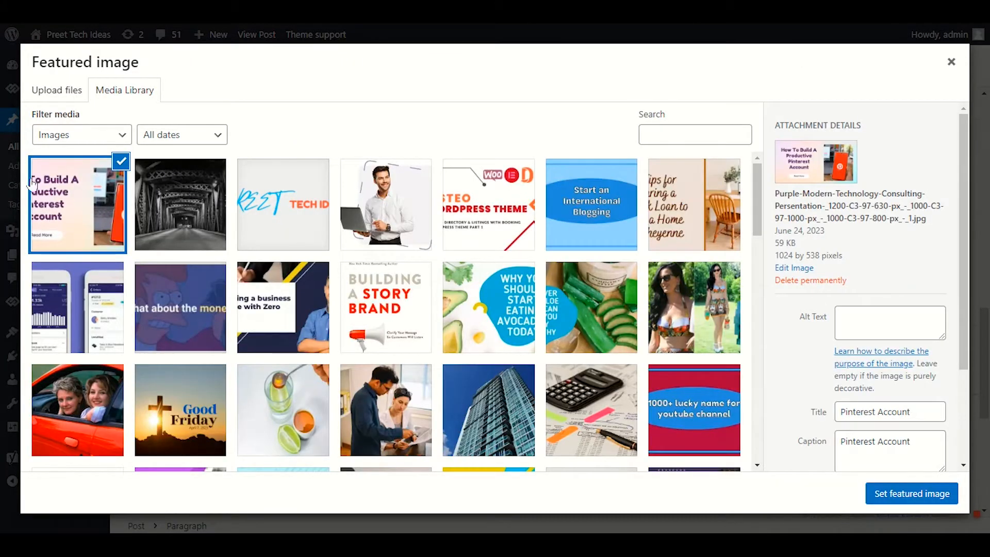
click(217, 226)
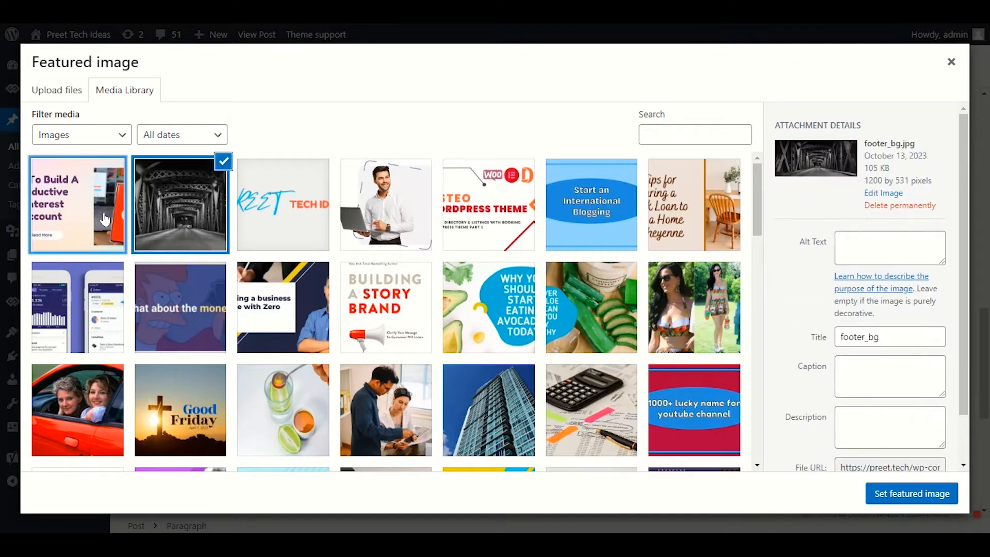
click(98, 195)
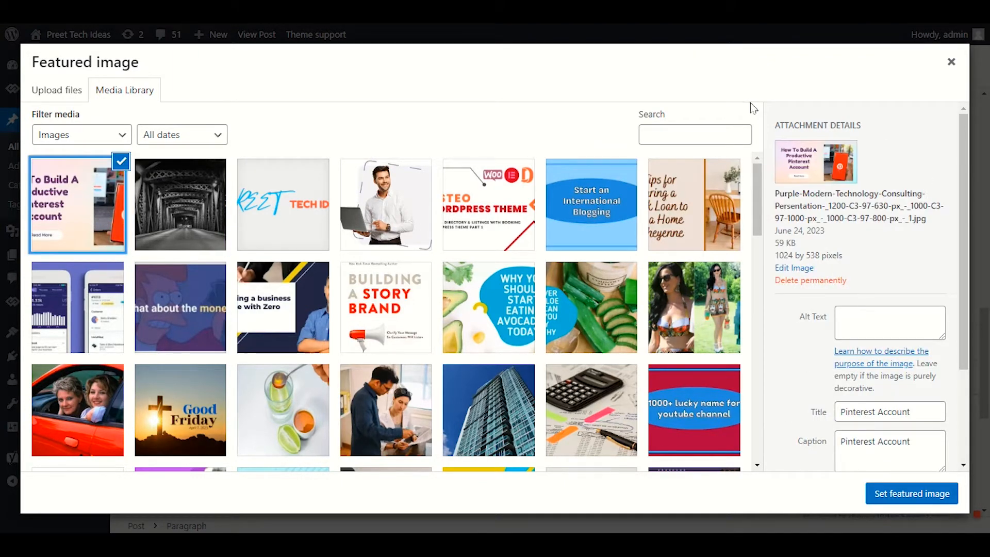
Step: Copy the picture's title "Pinterest Account" into its alt text and set it as the post's featured image
scroll(913, 258, down, 3)
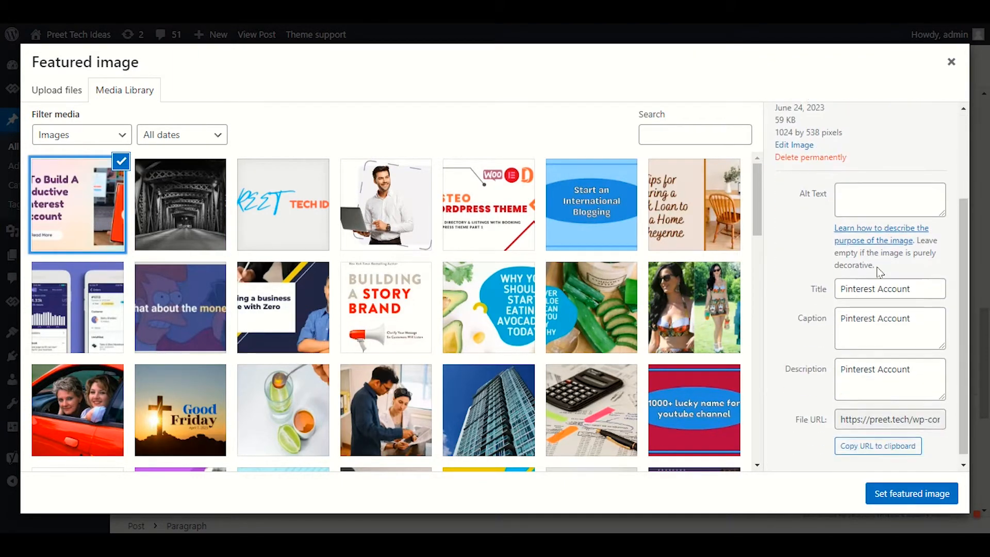
triple_click(830, 192)
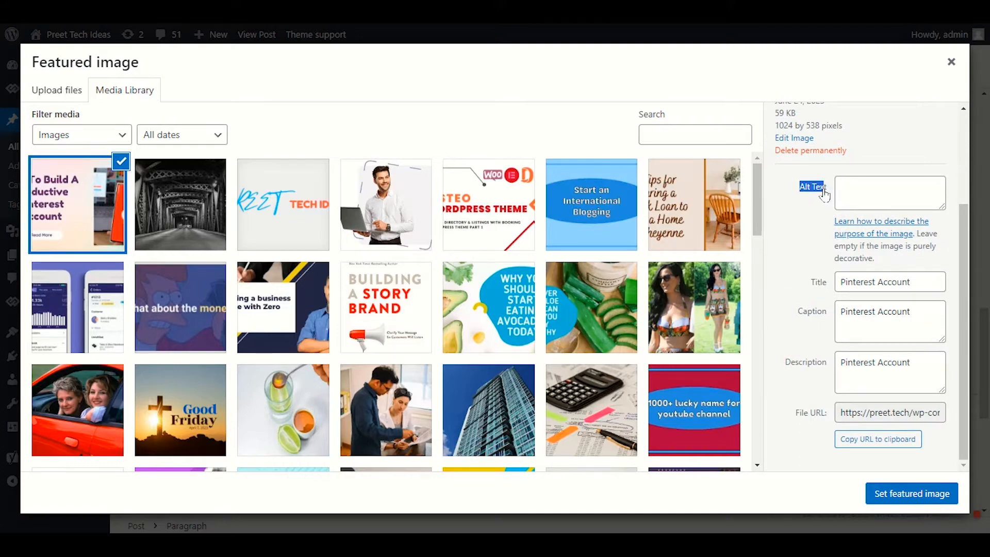
click(831, 192)
click(872, 192)
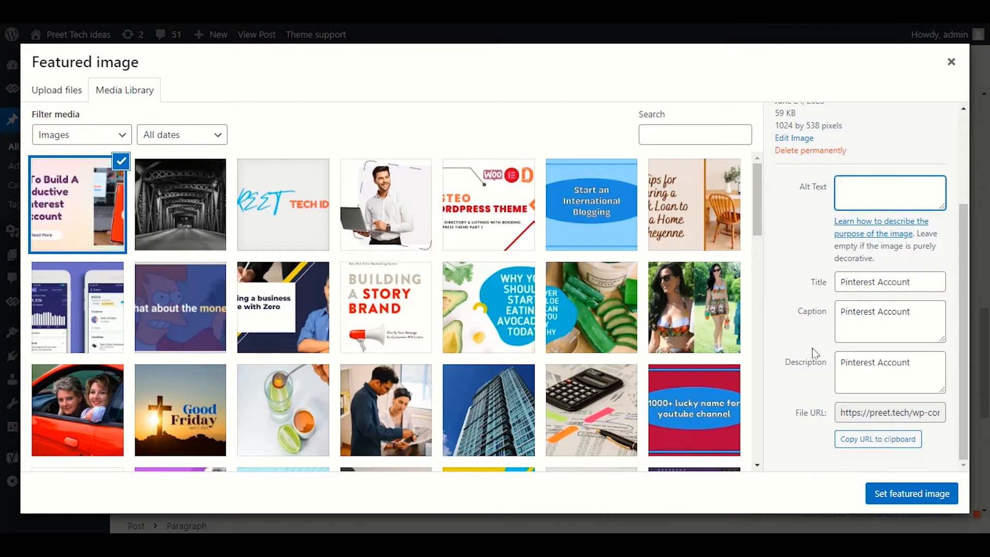
scroll(891, 366, up, 3)
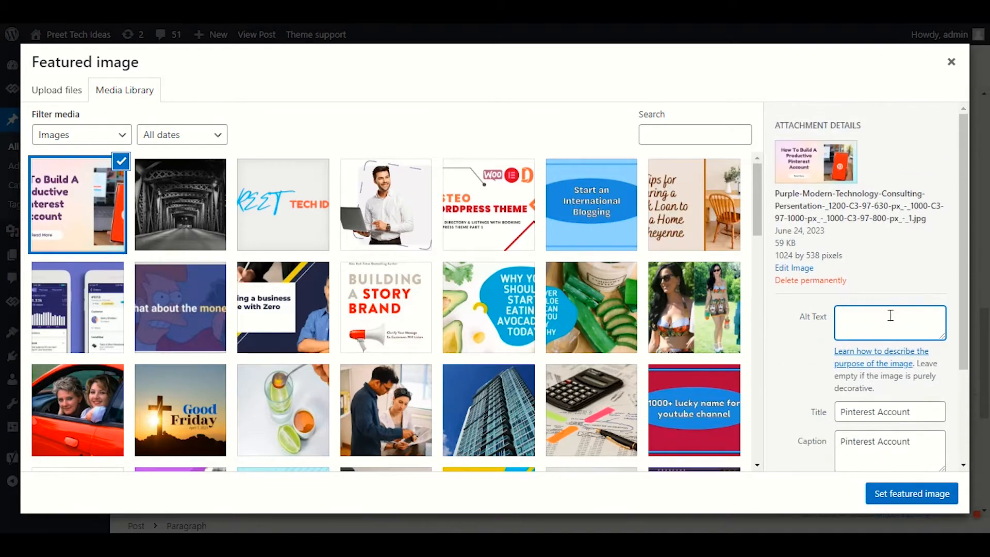
drag(916, 415, 823, 422)
key(ctrl+c)
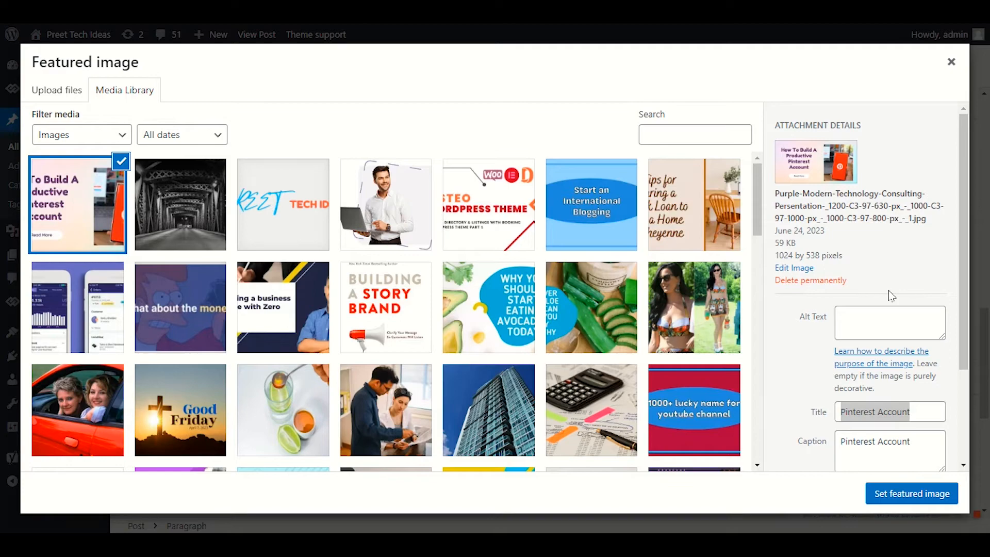
click(878, 309)
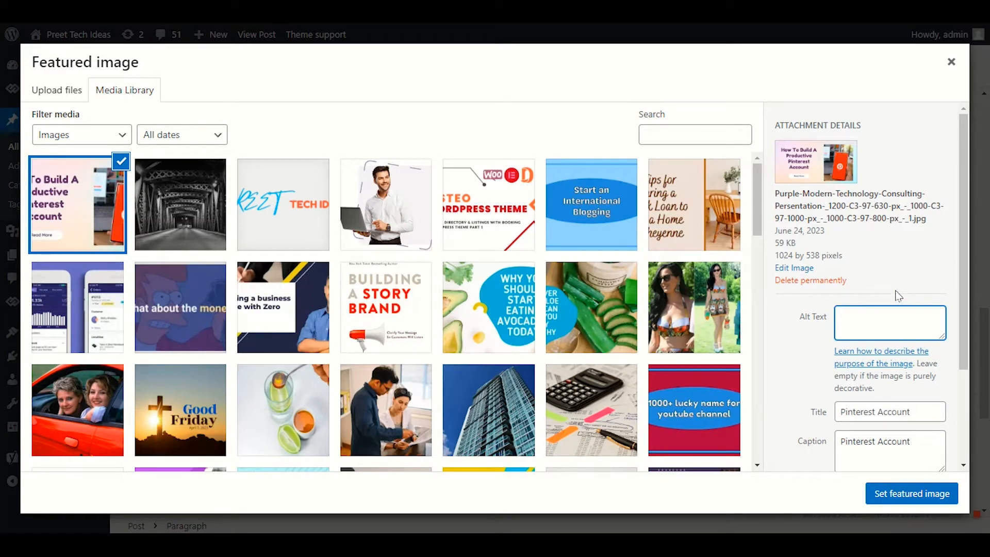
key(ctrl+v)
click(913, 495)
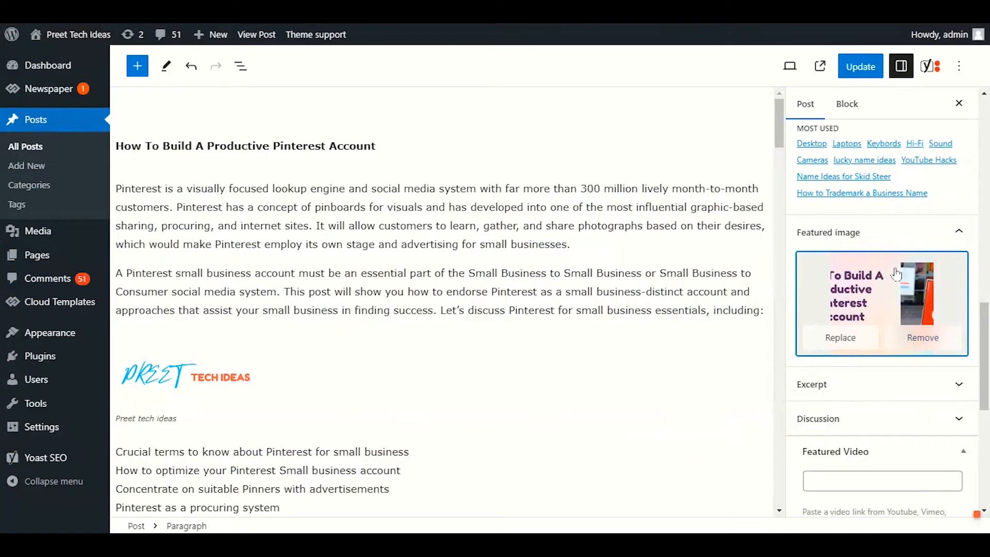
Step: Check the Yoast SEO analysis for the image keyphrase entry, save the post update and reload the editor
click(932, 67)
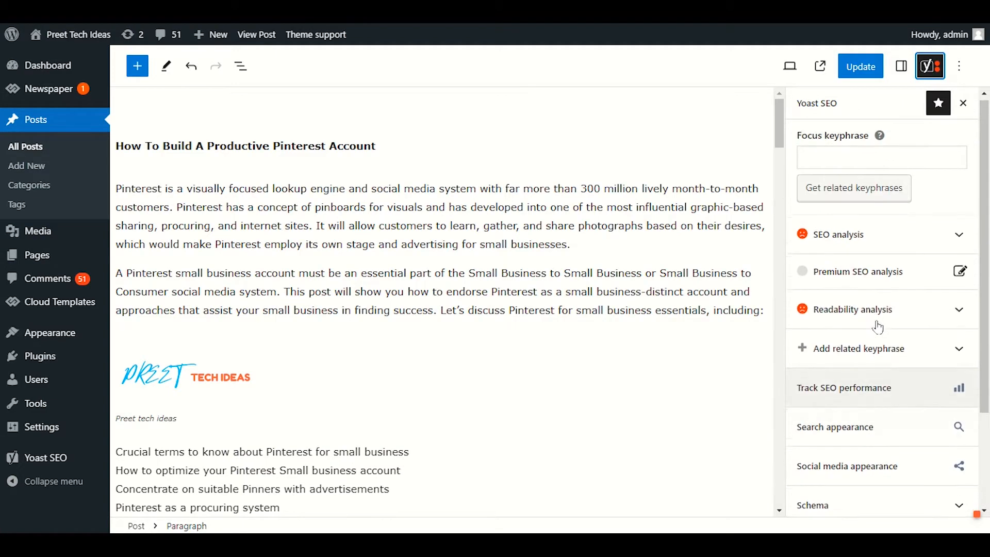
click(880, 240)
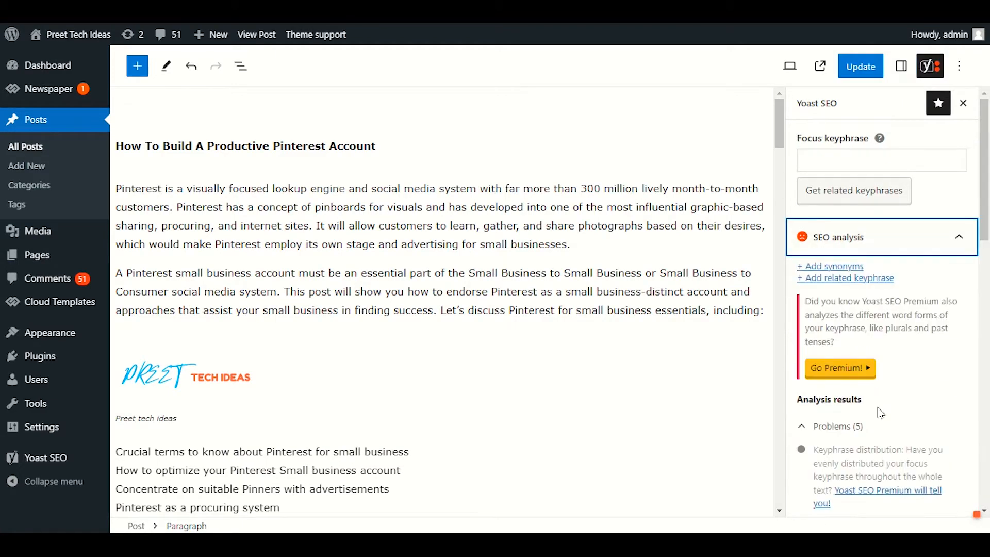
scroll(882, 408, down, 5)
scroll(884, 384, down, 3)
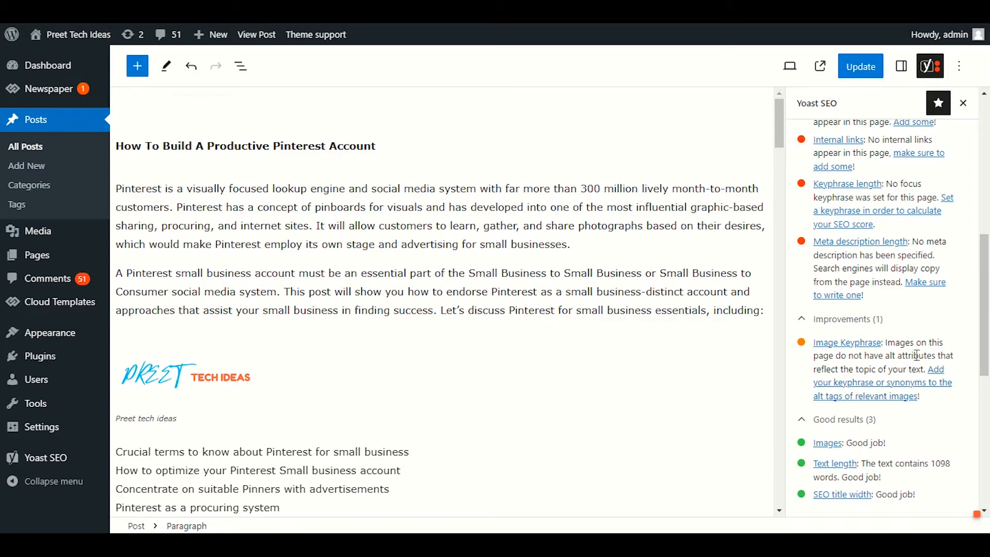
key(ctrl+s)
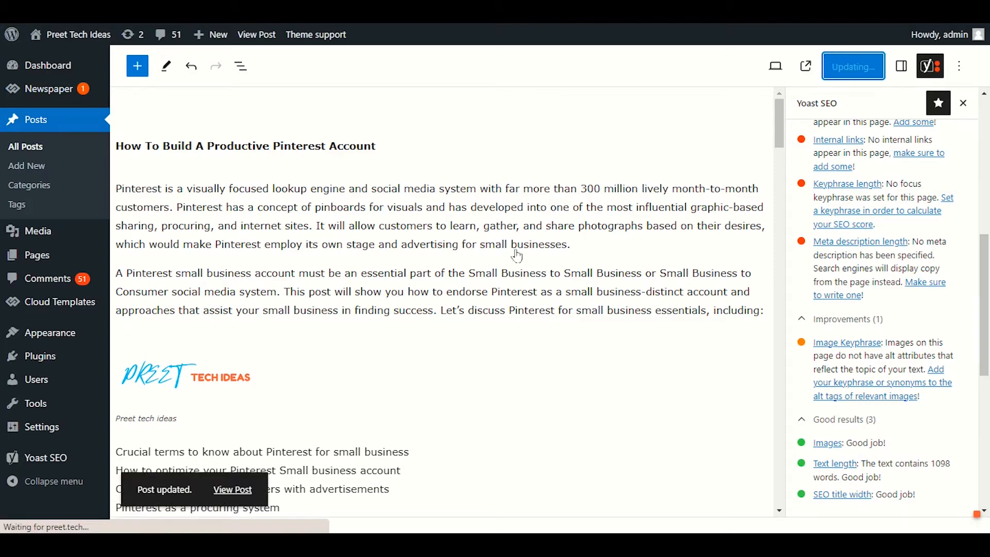
key(F5)
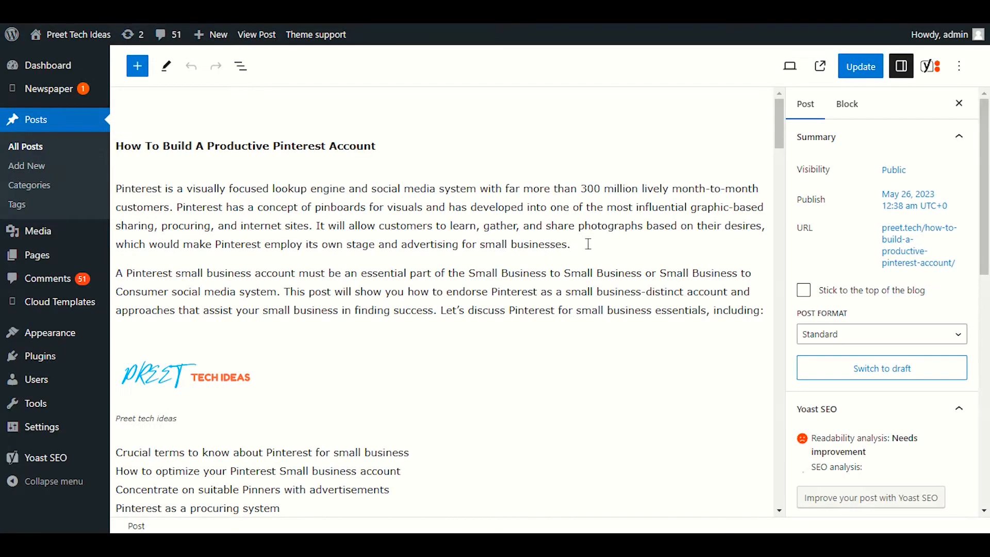
Step: Reopen the Yoast SEO analysis and examine its listed problems, improvements and image keyphrase result
click(931, 65)
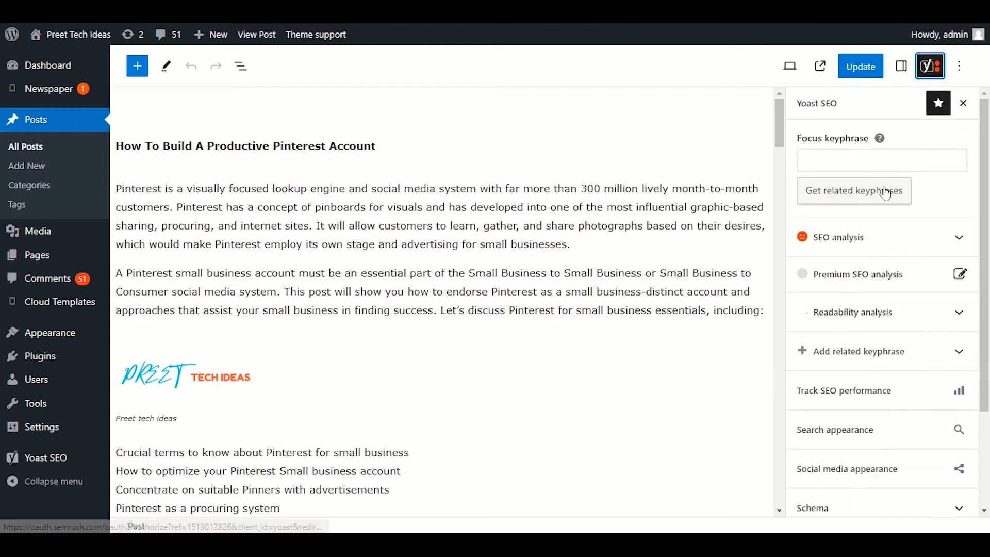
click(915, 244)
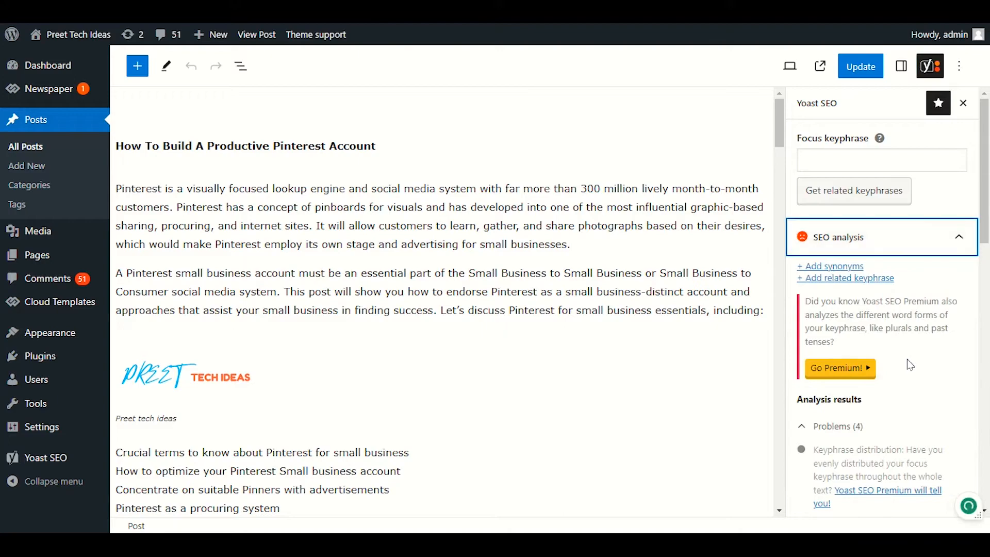
scroll(907, 359, down, 5)
scroll(909, 366, down, 1)
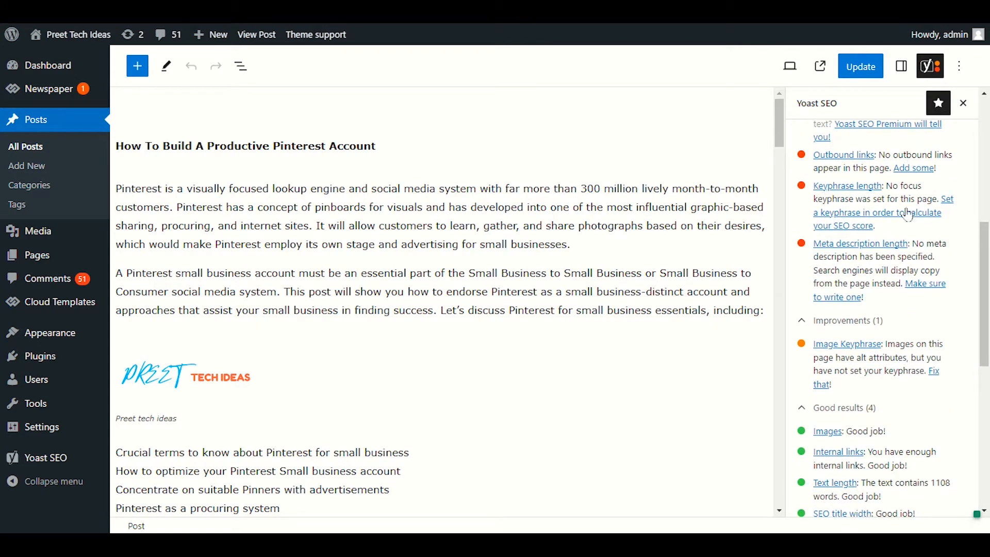
Step: Find the Preet Tech Ideas logo image in the post and select it to show its block settings
click(904, 69)
click(852, 114)
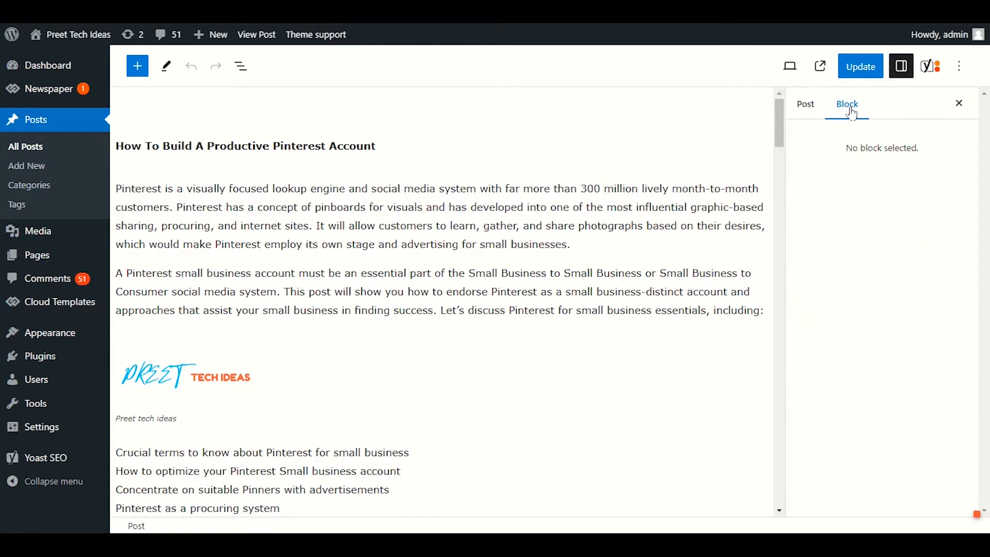
click(817, 114)
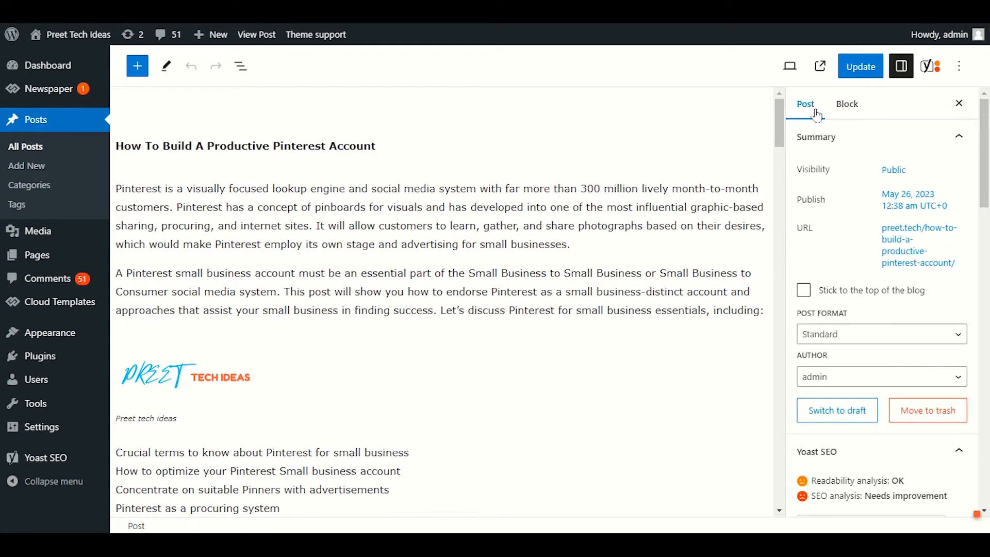
scroll(610, 389, down, 15)
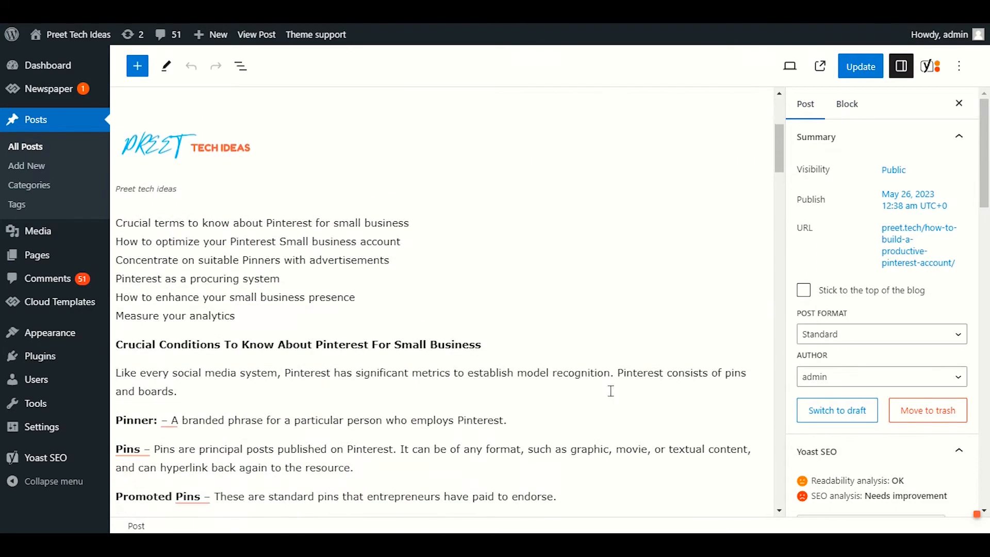
scroll(610, 386, down, 20)
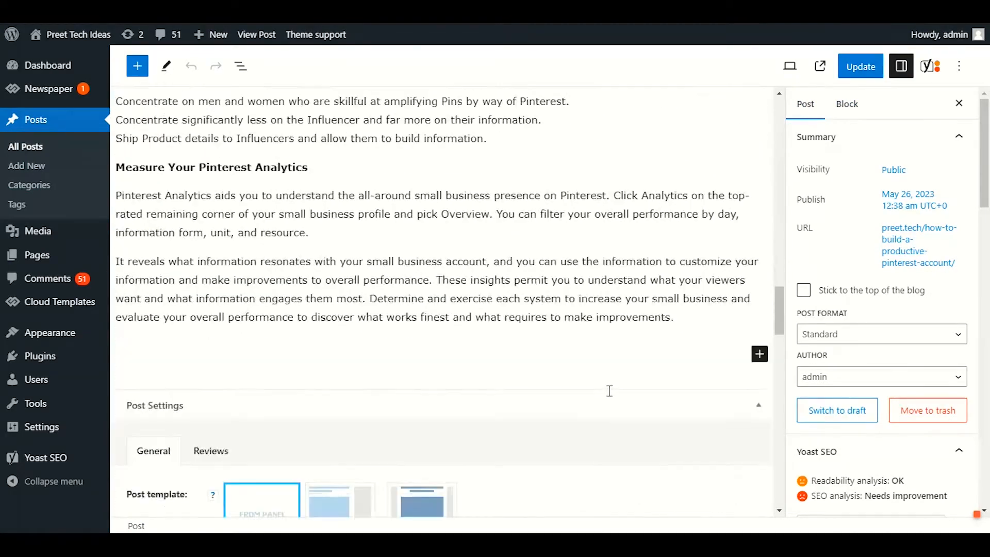
scroll(605, 391, up, 20)
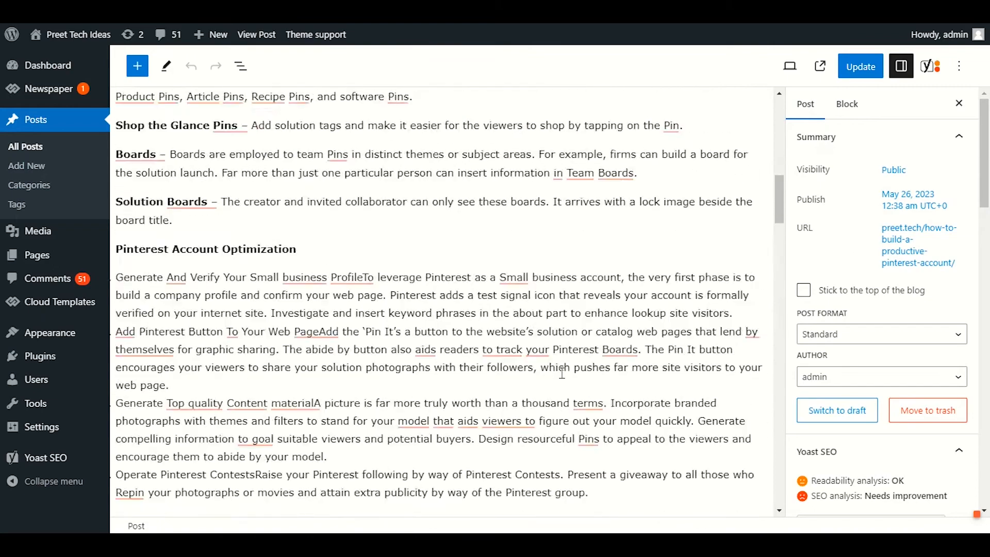
scroll(562, 373, up, 6)
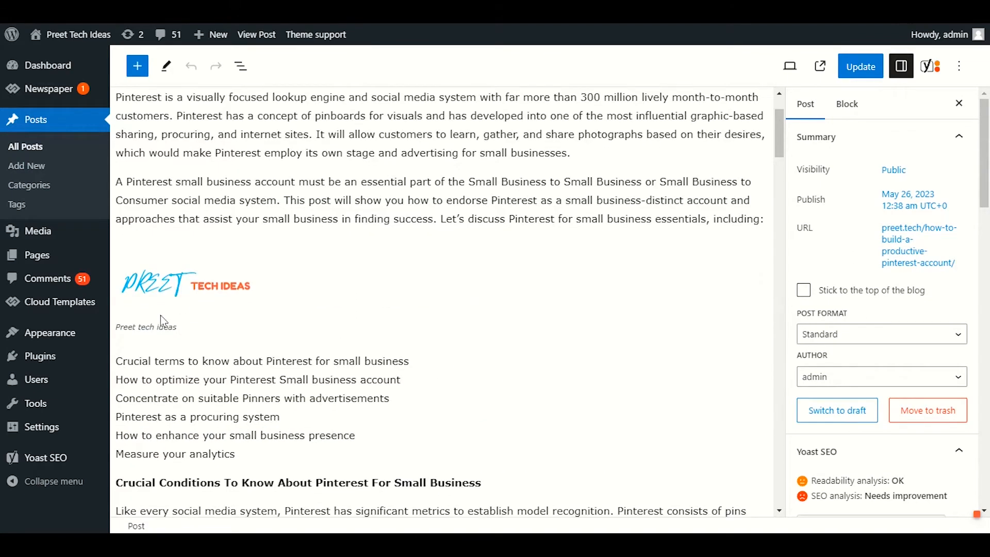
click(175, 290)
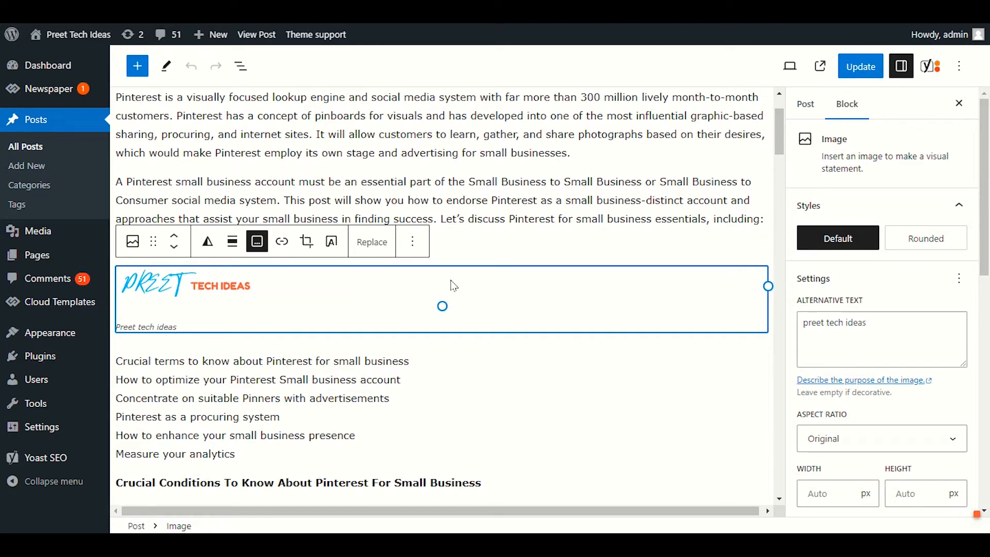
Step: Examine the logo image's alternative text in its block settings and return to the post settings
scroll(414, 360, up, 2)
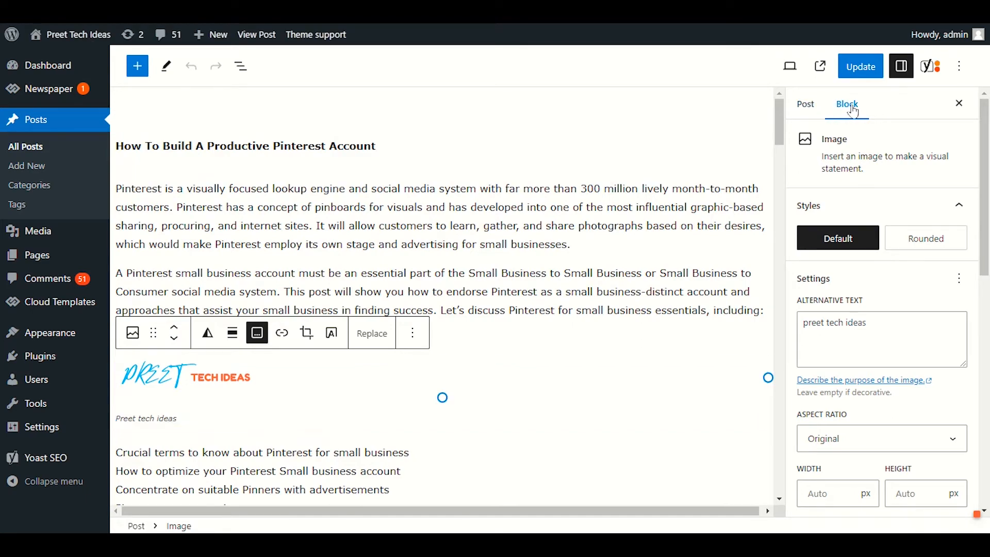
scroll(906, 286, down, 1)
scroll(902, 281, down, 1)
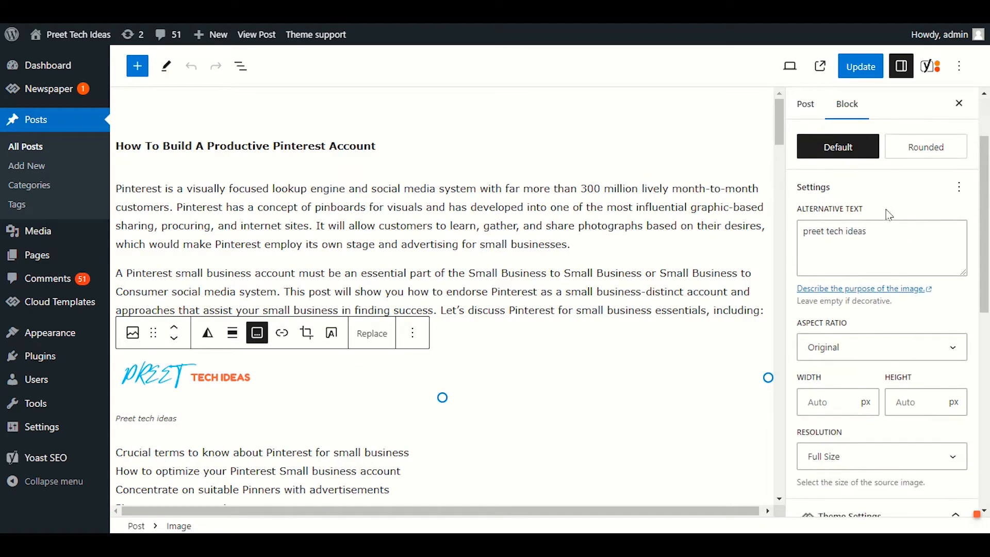
drag(864, 209, 789, 209)
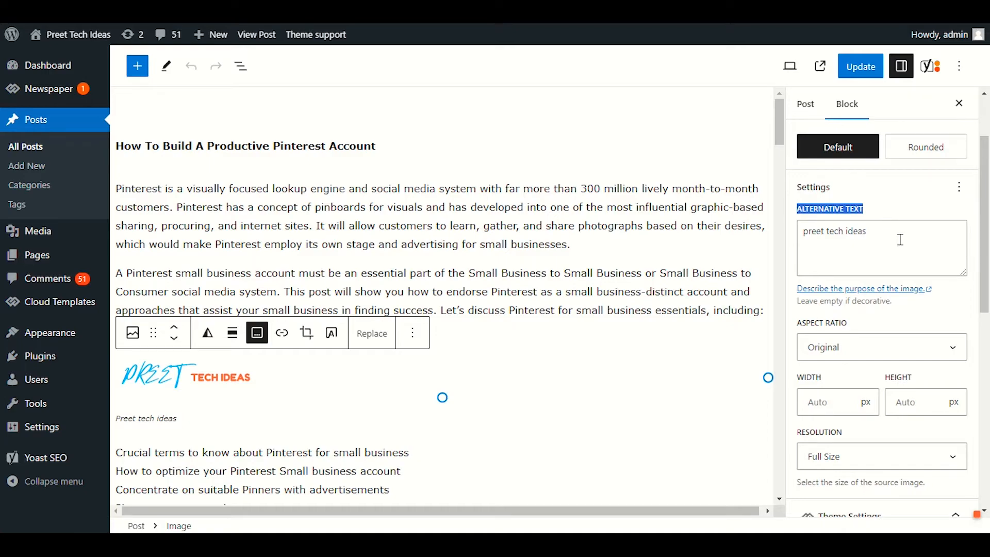
click(898, 241)
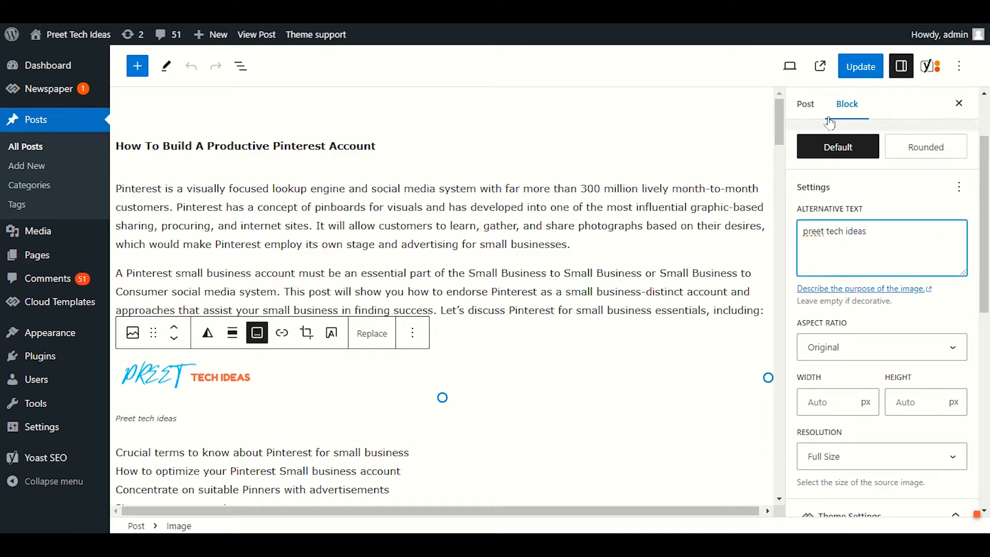
click(817, 108)
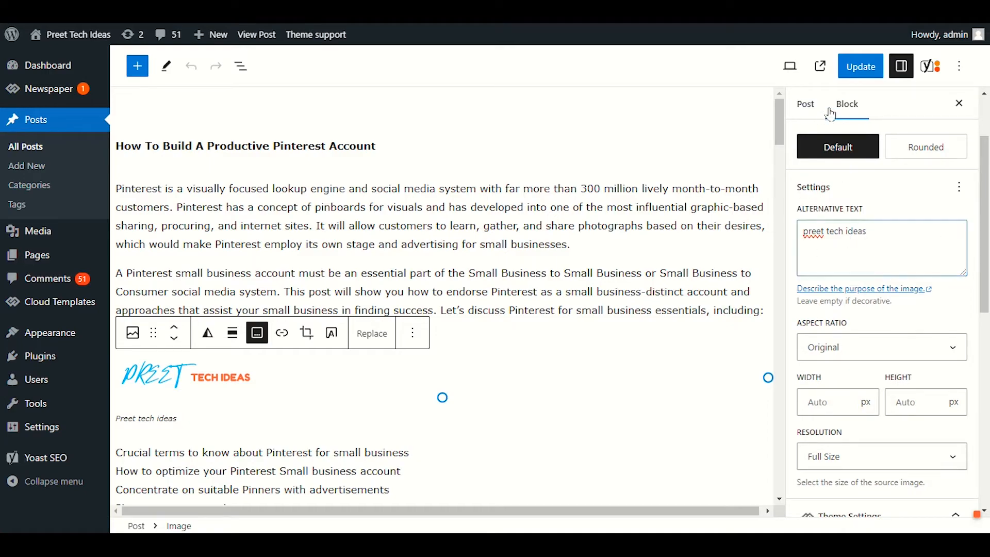
Step: Review the image keyphrase entry in the Yoast SEO analysis and set the focus keyphrase to "Pinterest Account" from the post title
click(931, 66)
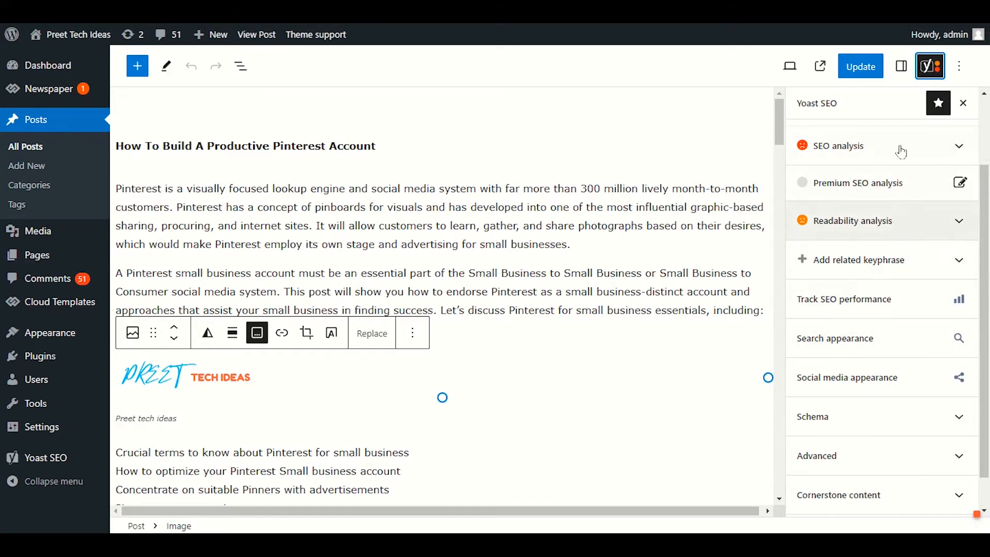
click(893, 148)
scroll(859, 434, down, 3)
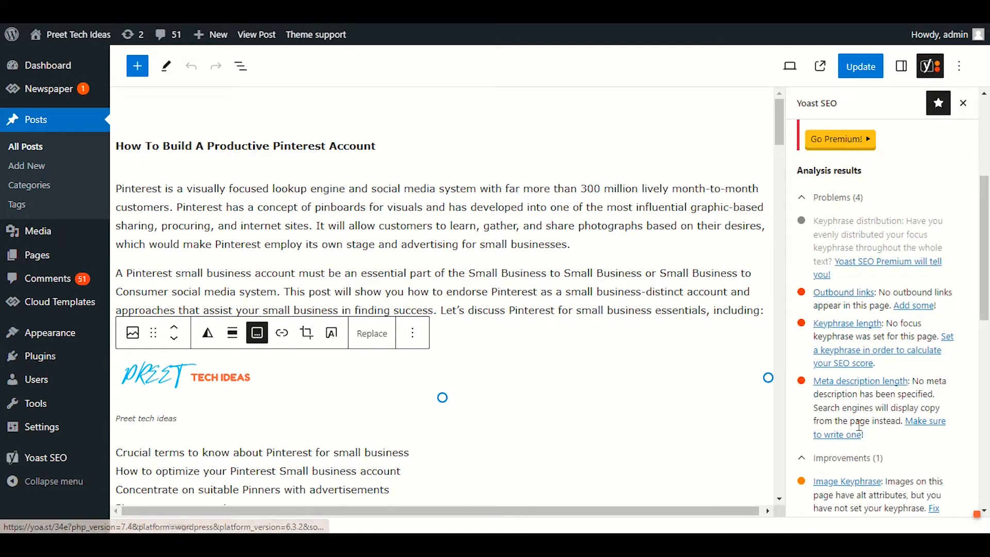
scroll(859, 435, down, 3)
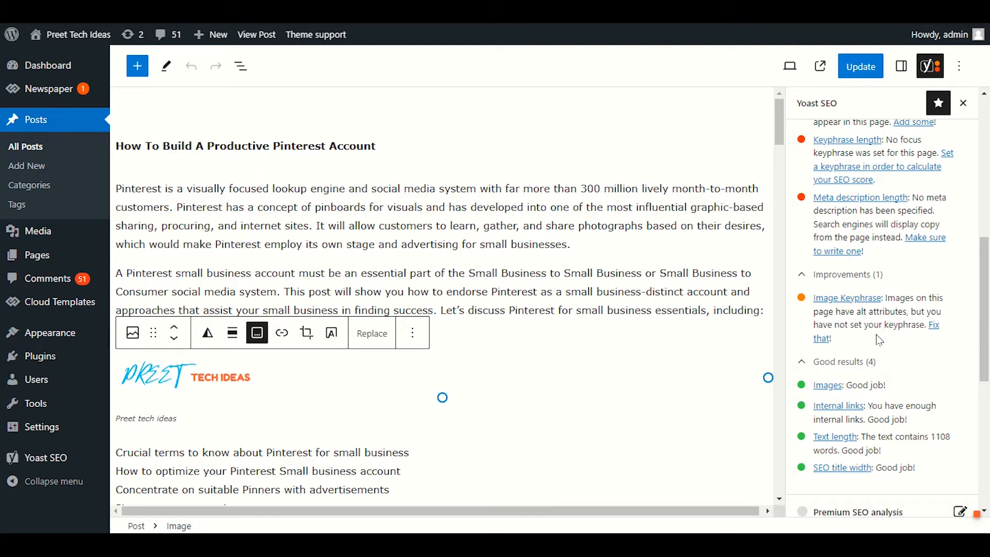
scroll(880, 341, up, 6)
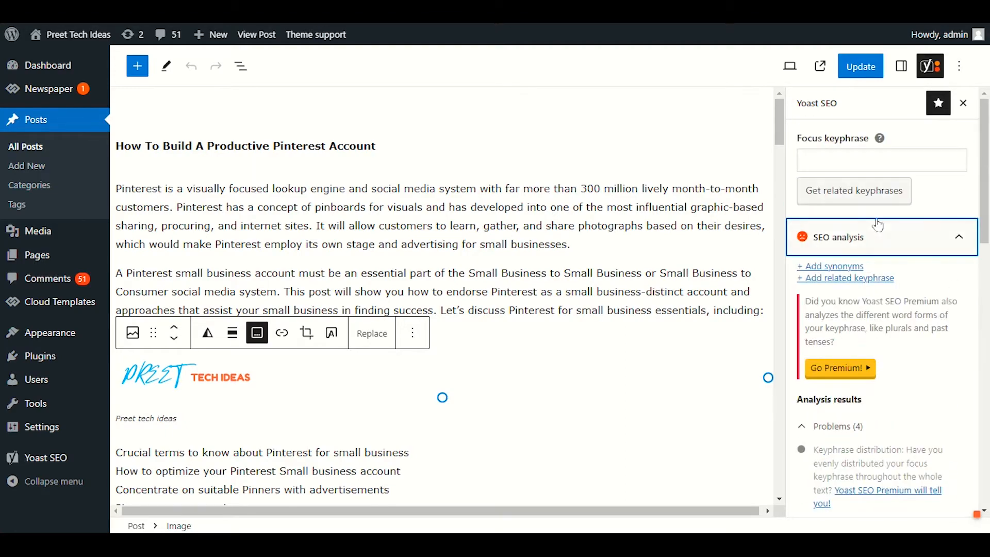
click(842, 156)
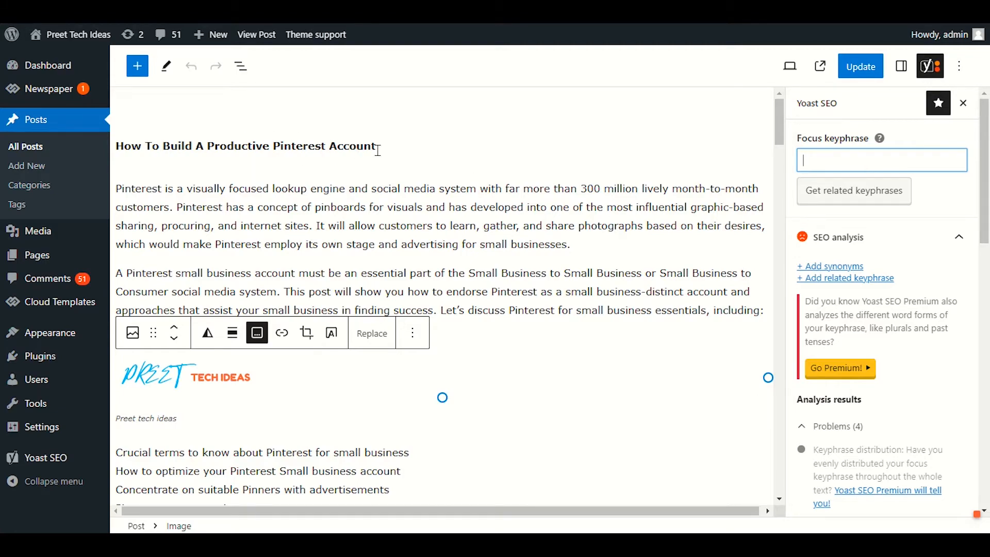
drag(385, 148, 277, 154)
key(ctrl+c)
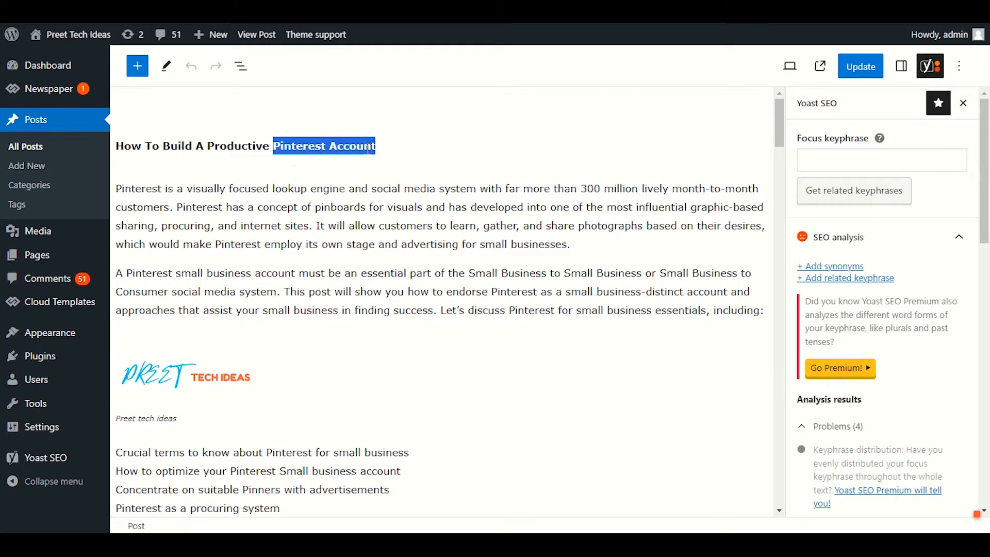
click(849, 158)
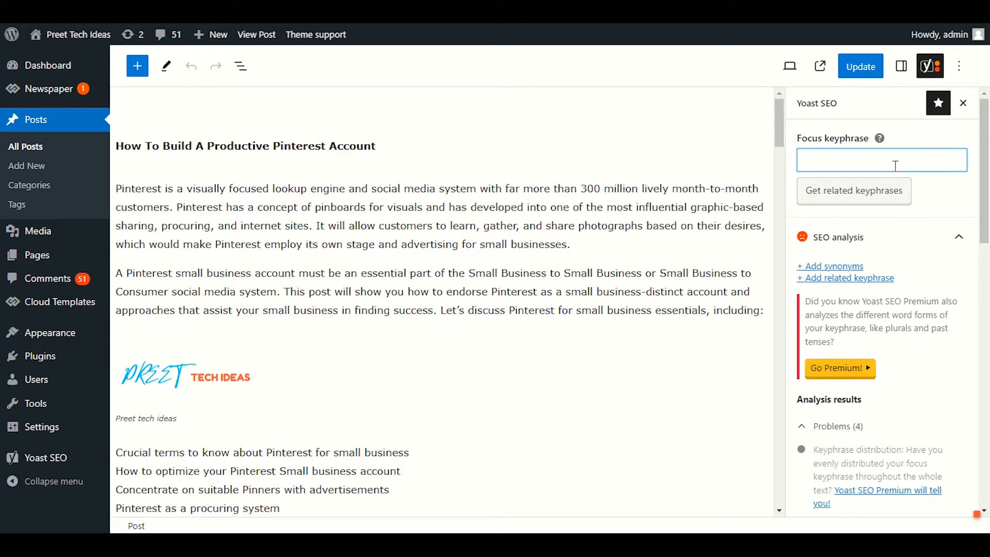
key(ctrl+v)
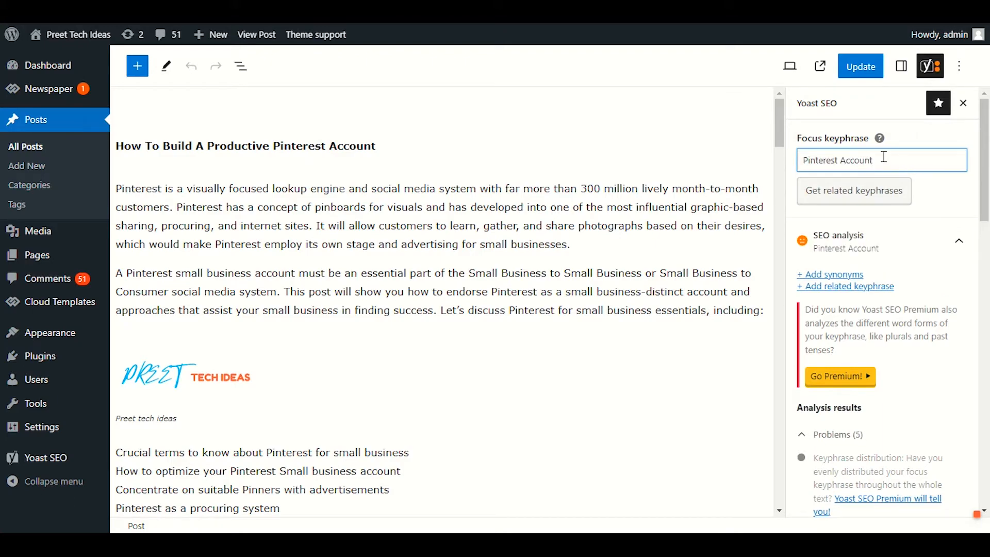
click(940, 195)
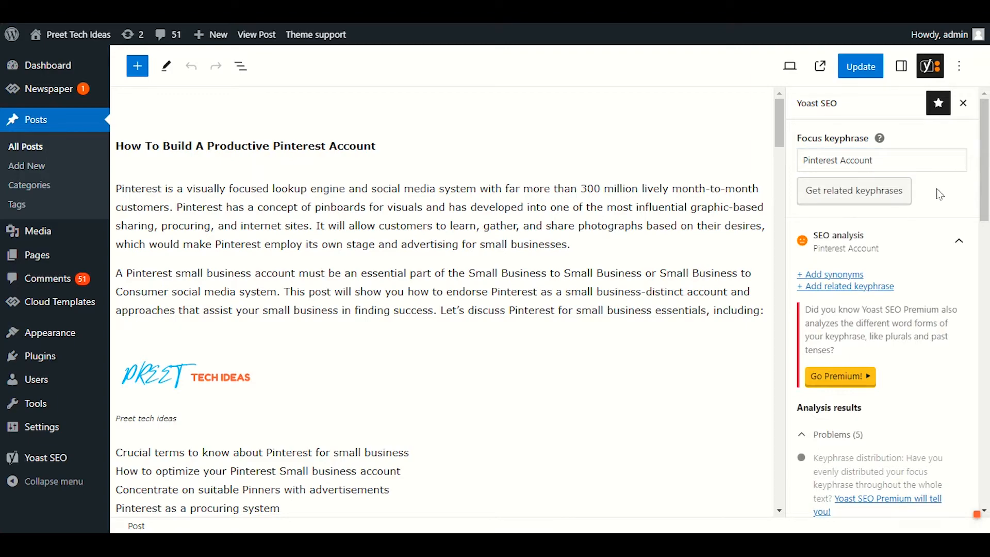
Step: Open the featured image's attachment details, match its alt text to the keyphrase "Pinterest Account" and set it as the featured image
drag(875, 160, 804, 162)
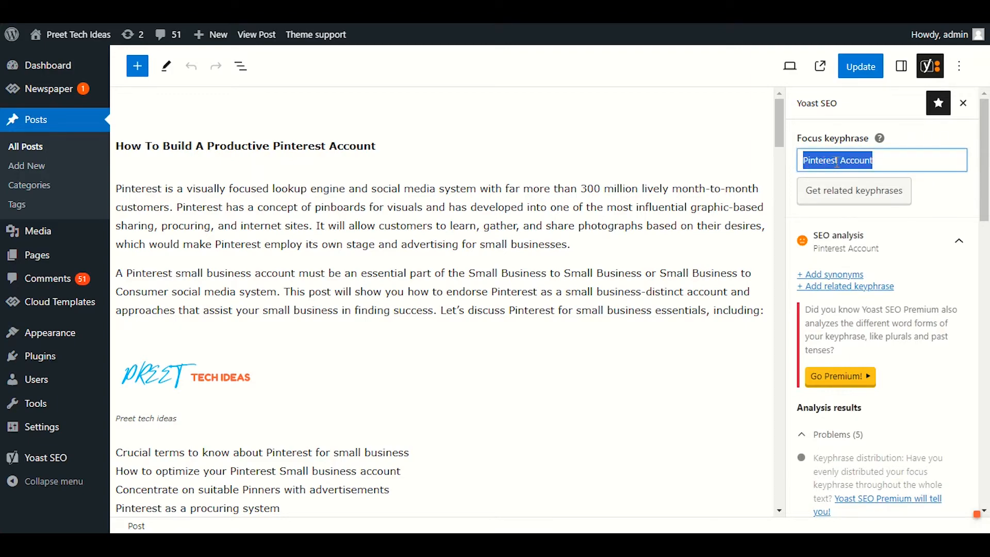
click(901, 66)
scroll(865, 411, down, 15)
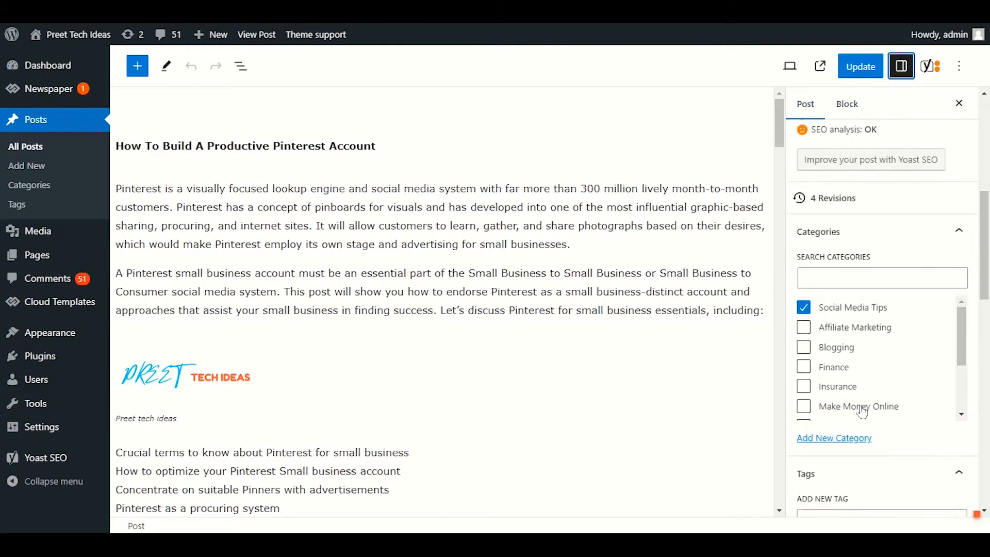
click(894, 323)
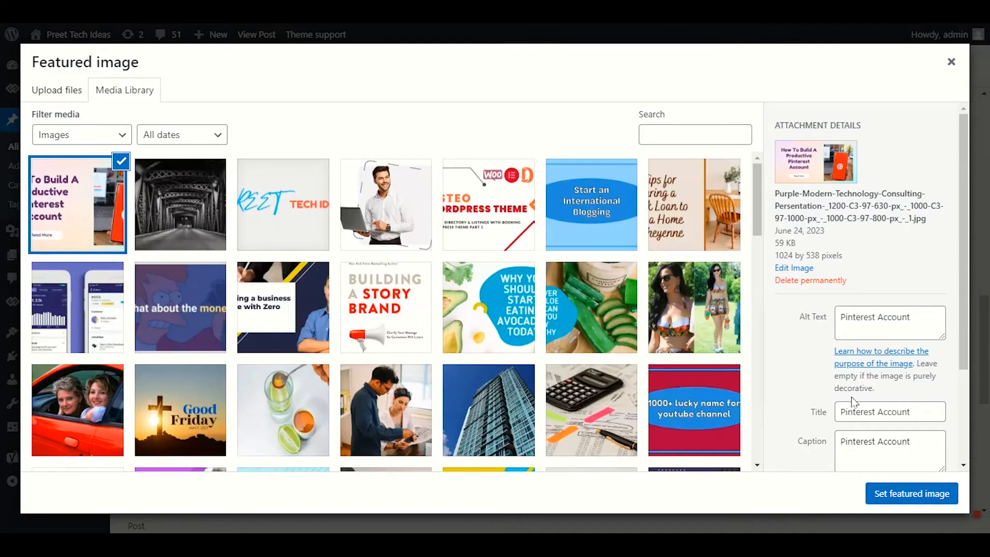
drag(928, 317, 839, 317)
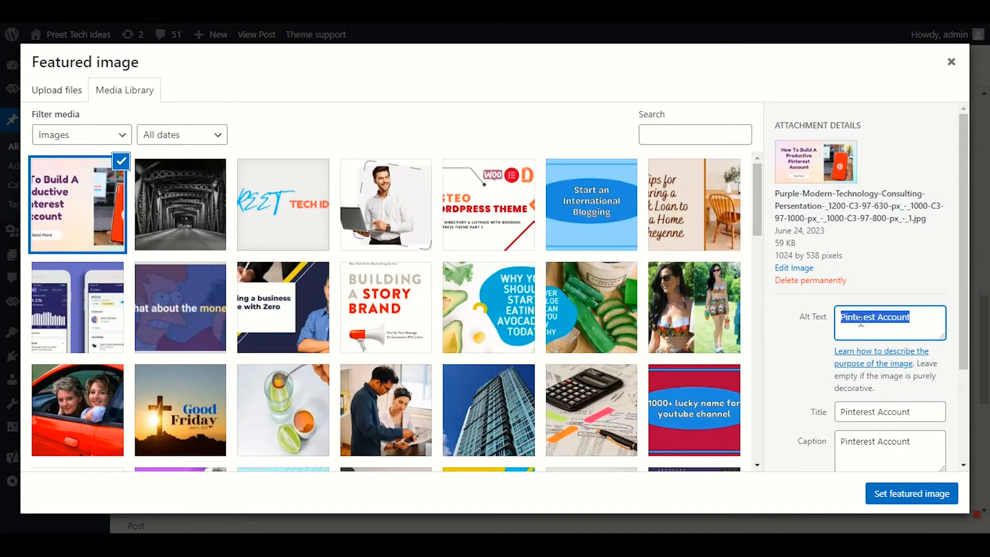
click(925, 329)
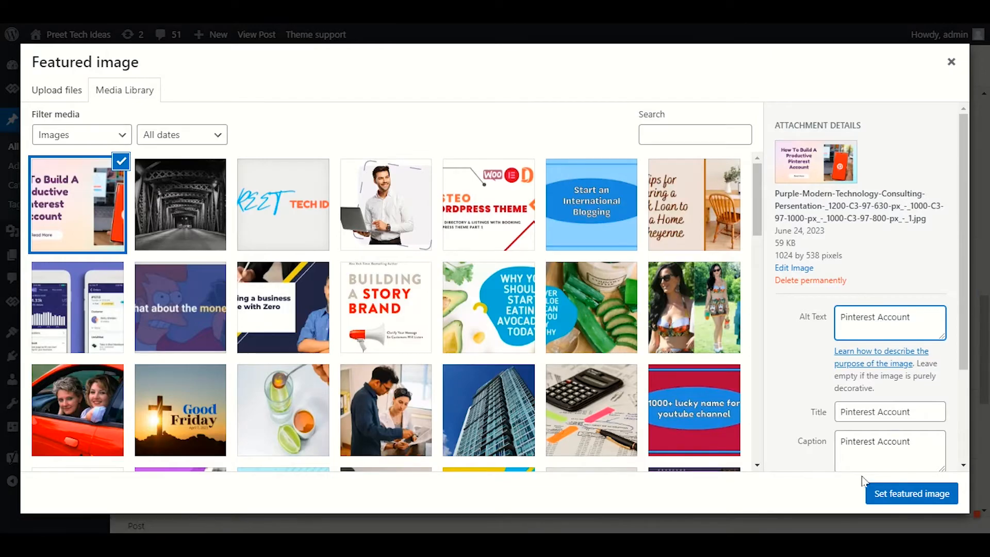
click(884, 492)
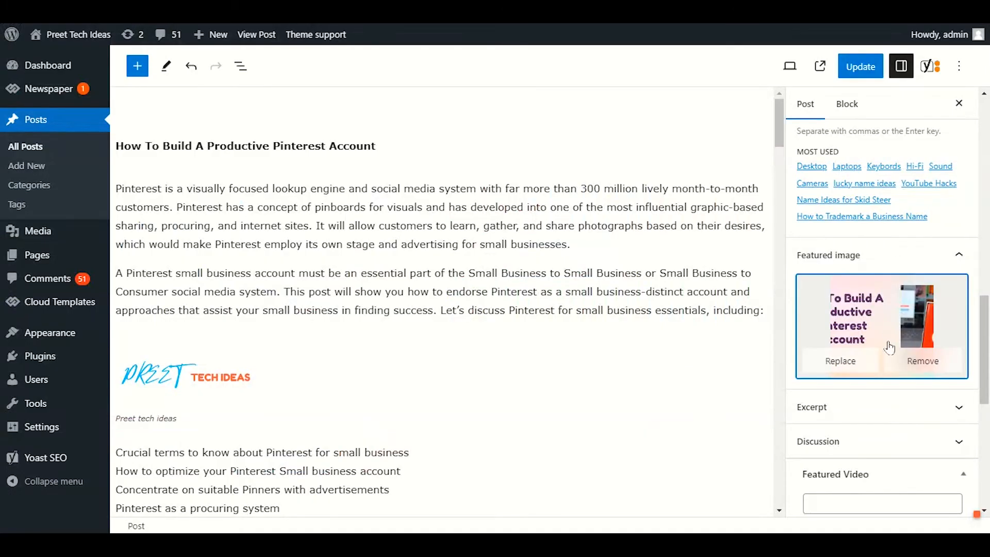
Step: Reopen the Yoast SEO analysis and check the results for the image keyphrase and the keyphrase in the SEO title
scroll(889, 348, up, 3)
click(931, 65)
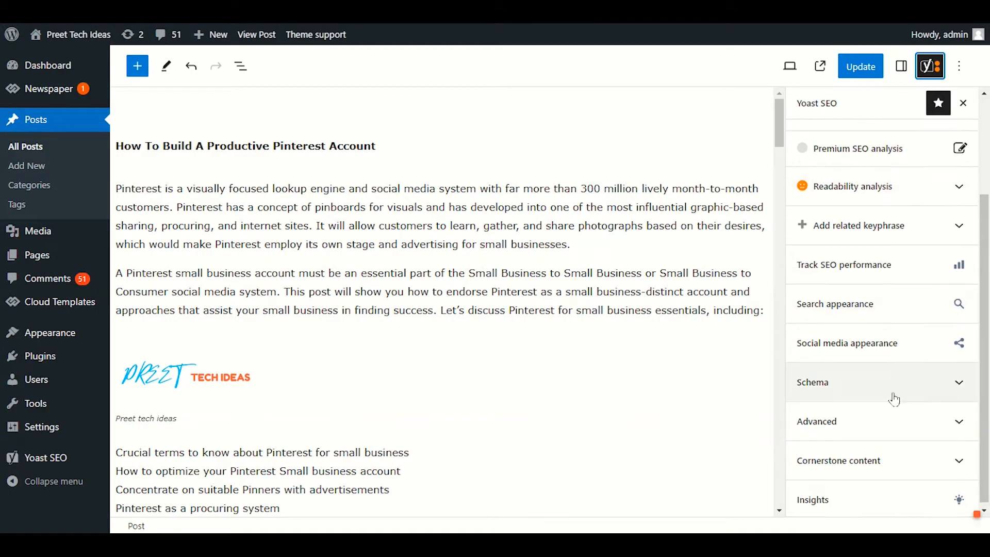
scroll(895, 399, up, 3)
click(893, 245)
scroll(899, 387, down, 6)
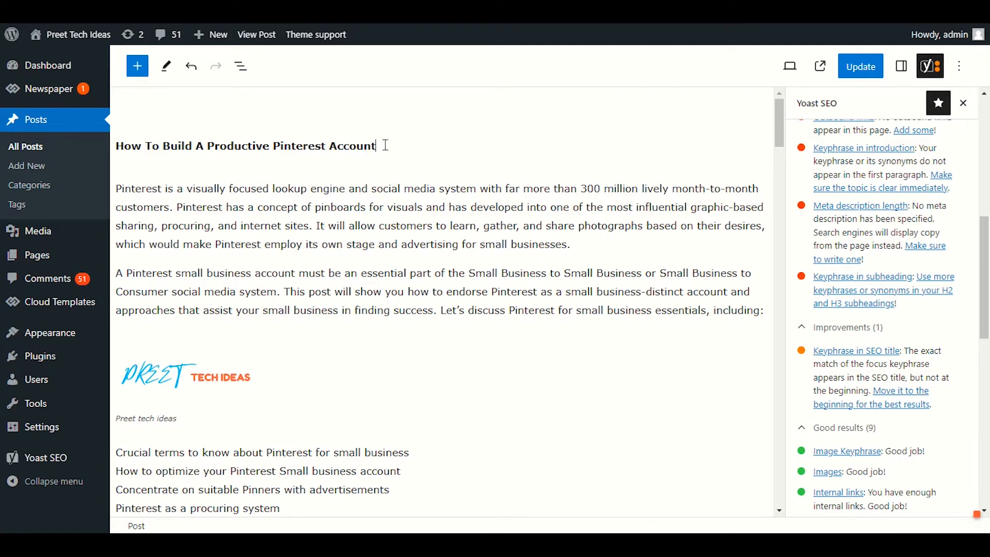
Step: Put "Pinterest Account -" at the start of the post title, before "How To Build A Productive Pinterest Account", and update the post
drag(386, 146, 277, 147)
key(ctrl+c)
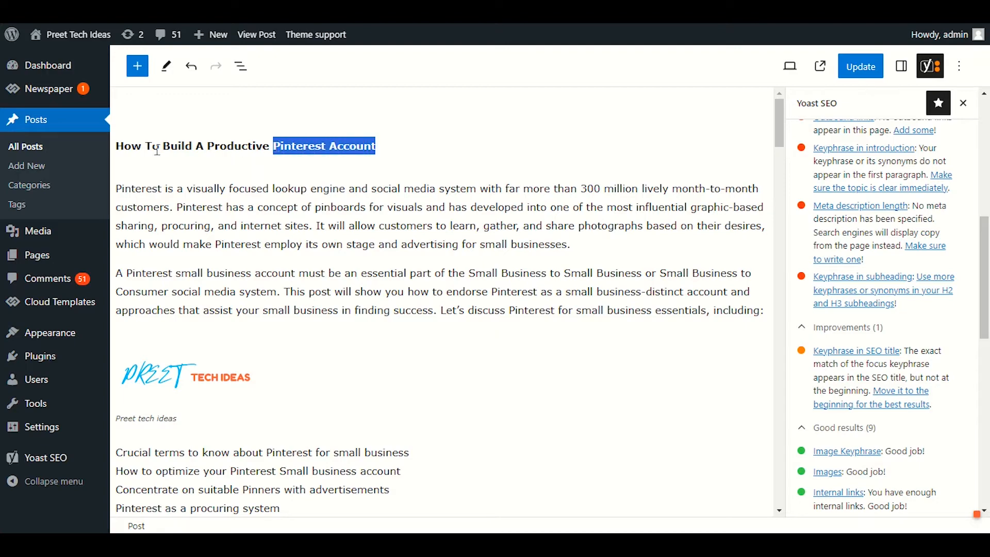
click(116, 146)
key(ctrl+v)
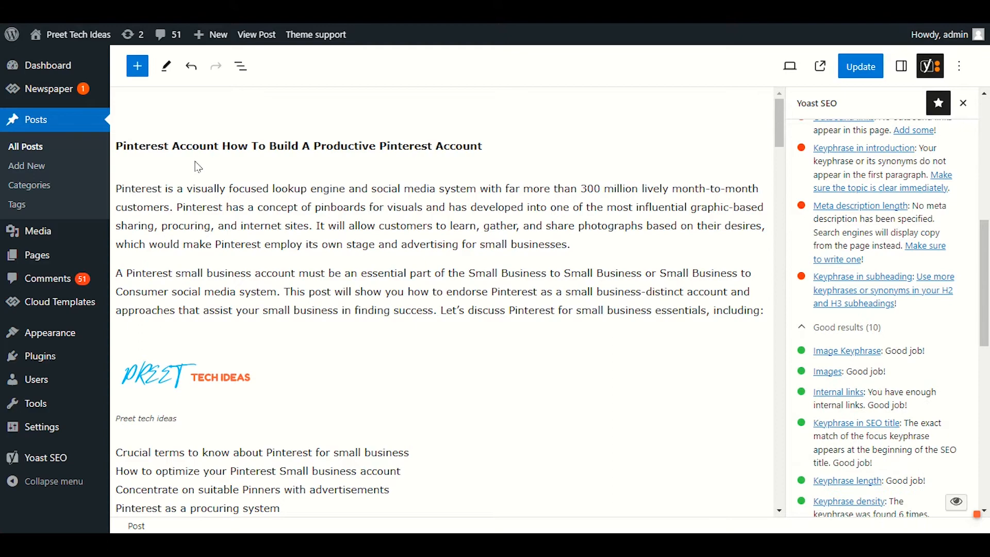
text(-)
drag(491, 146, 392, 145)
key(ctrl+c)
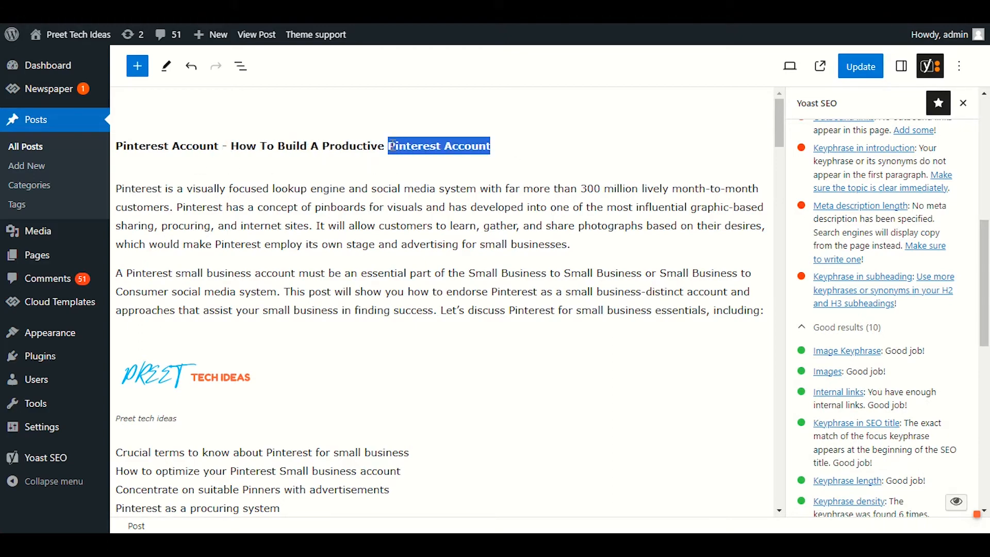
click(501, 226)
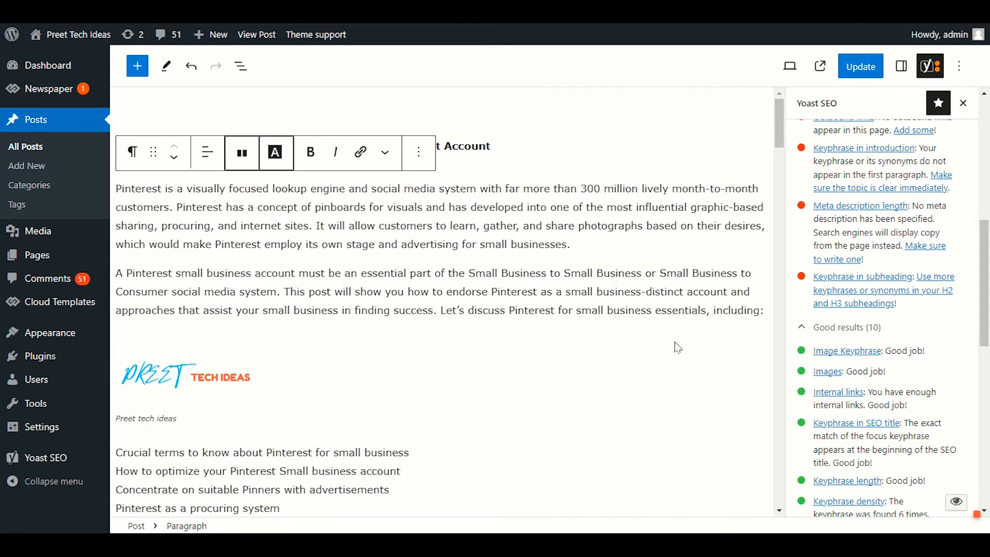
key(ctrl+s)
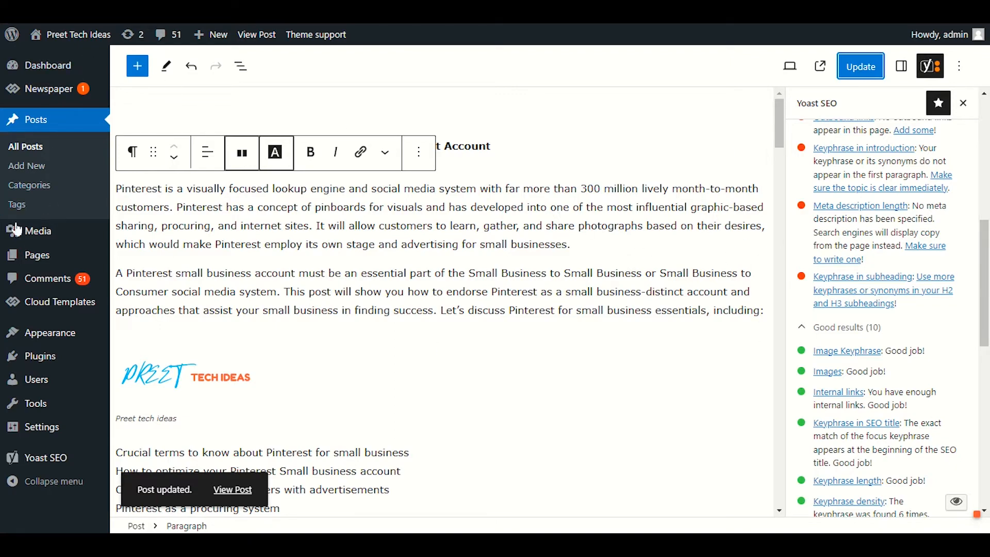
Step: Open the site's media library and show the attachment details of the footer_bg.jpg bridge image
mouse_move(49, 242)
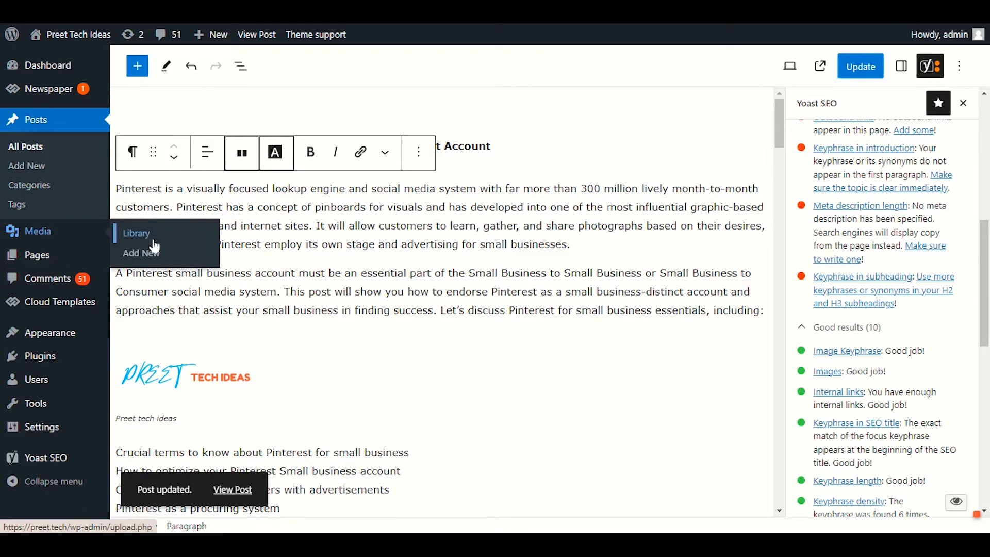
click(169, 240)
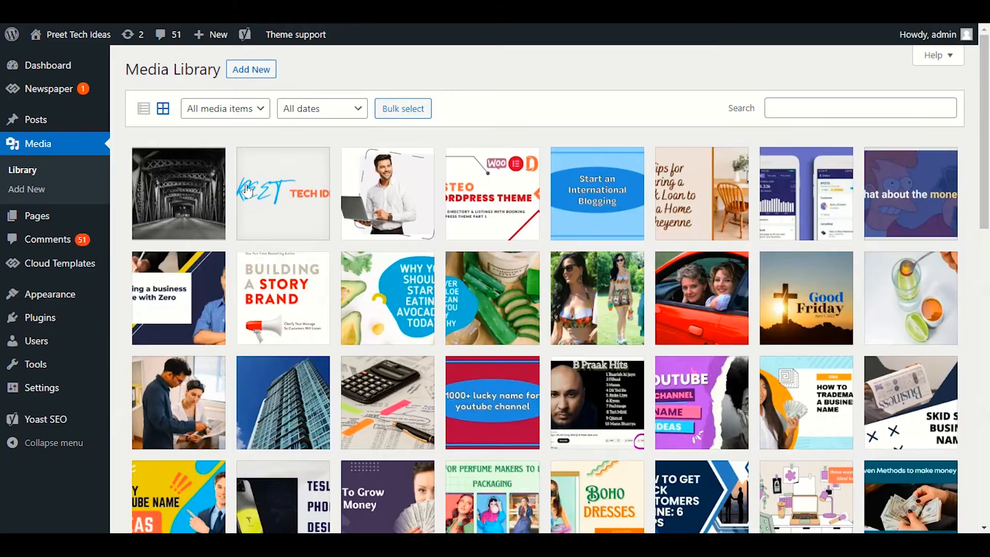
click(179, 199)
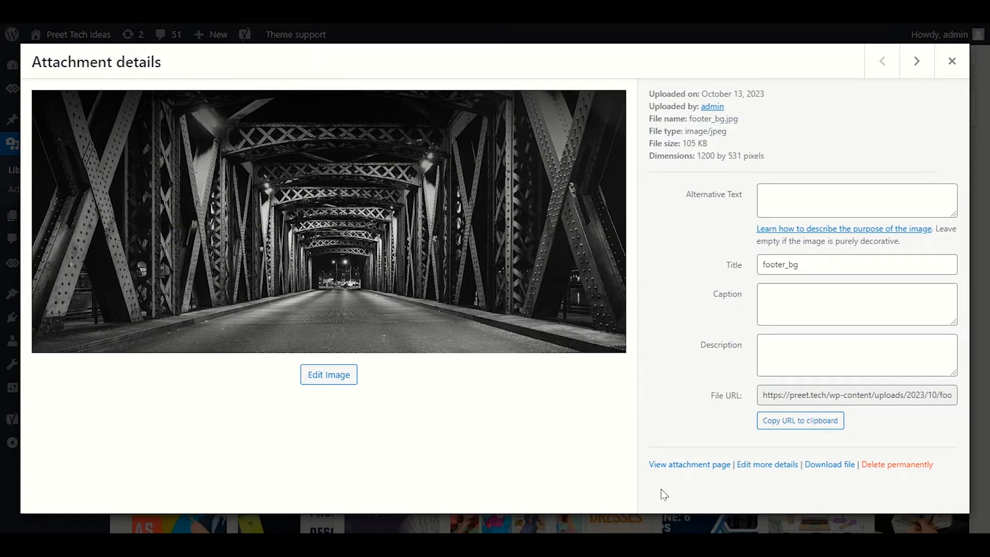
Step: Set the alternative text of the footer_bg.jpg image to "asadadfadf"
click(820, 199)
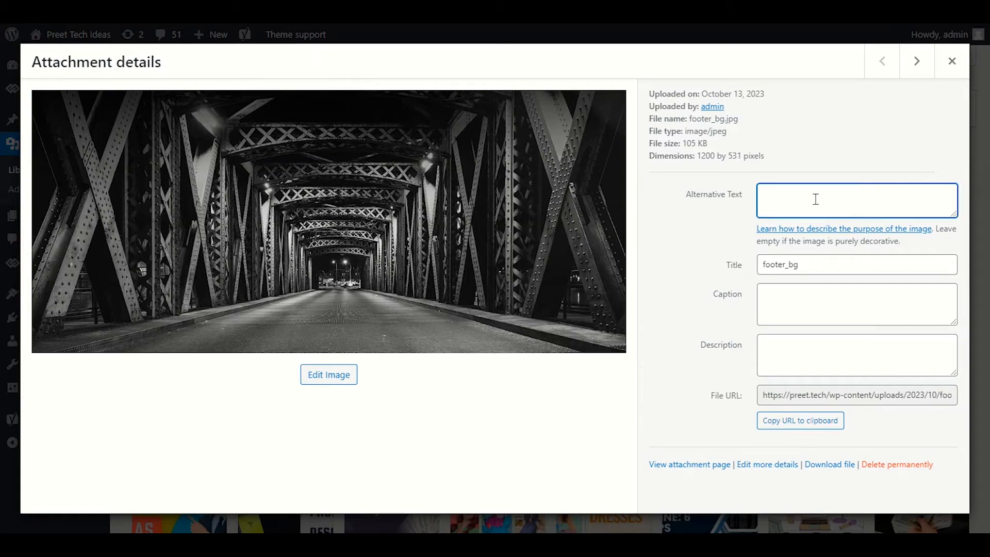
drag(676, 194, 744, 193)
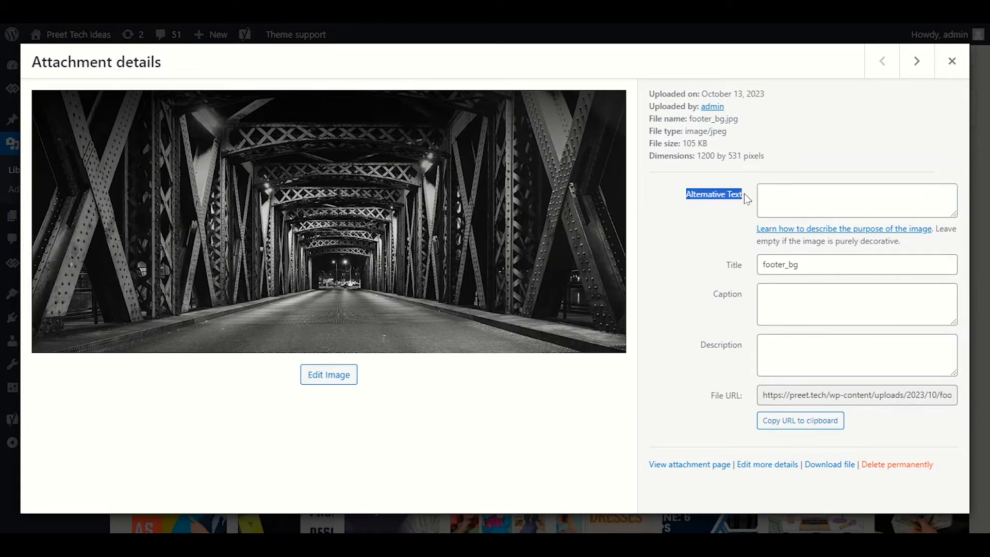
click(747, 194)
click(799, 196)
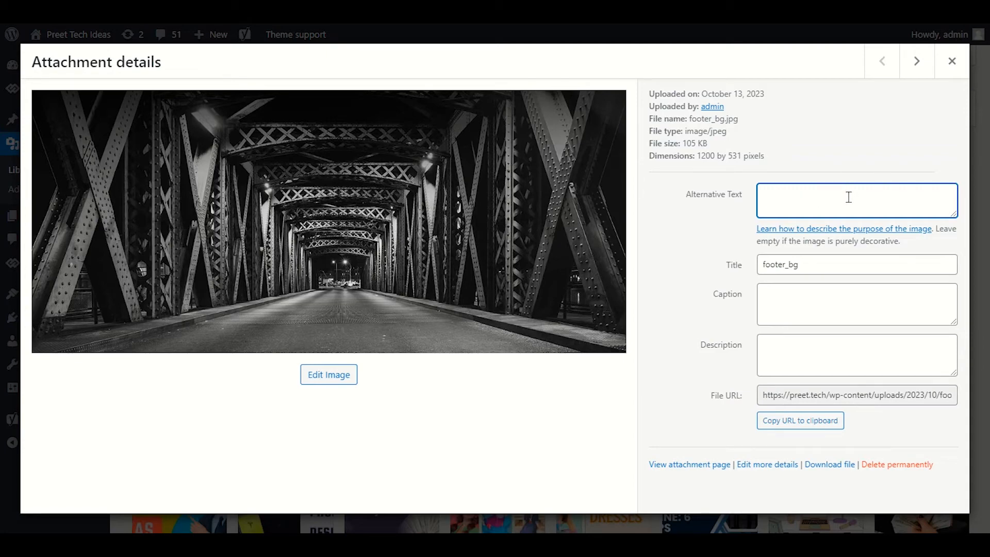
key(ctrl+v)
drag(844, 196, 746, 196)
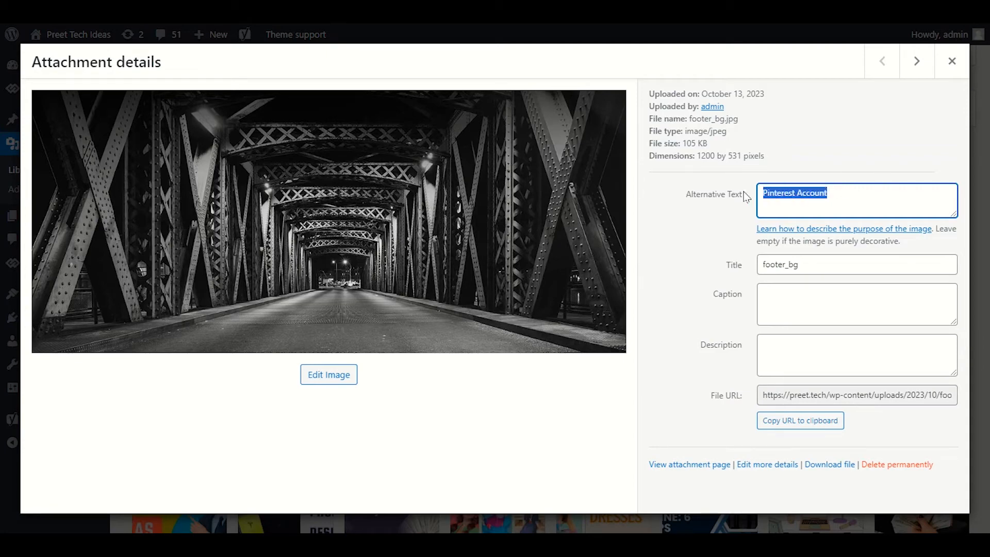
text(asadadfadf)
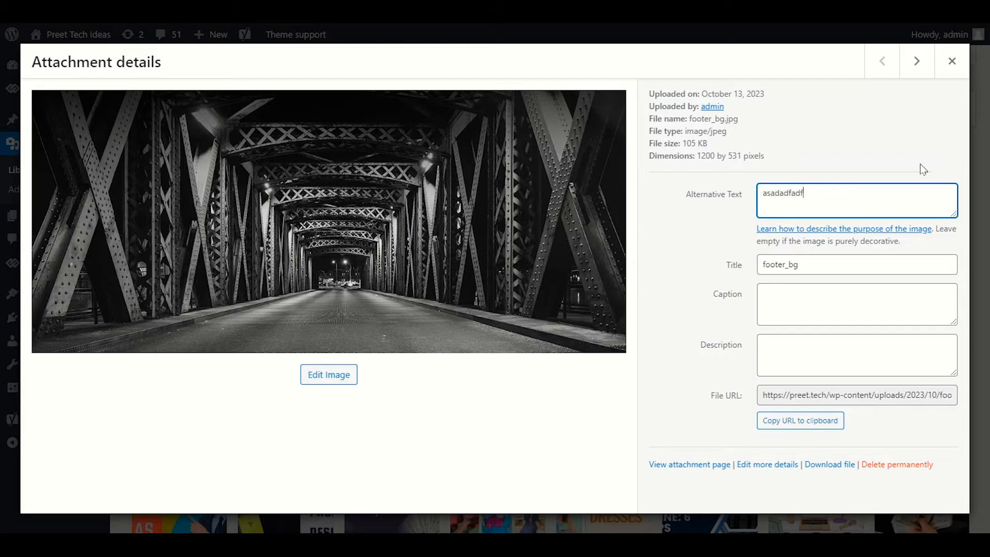
click(910, 170)
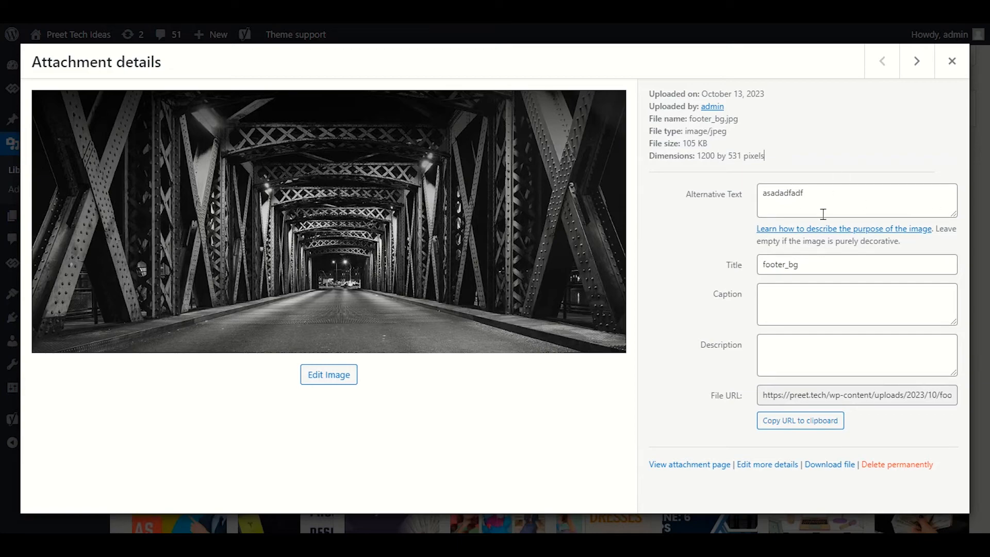
Step: Go on to the pic-8.jpg attachment and set its alternative text to "sfsfsf"
click(917, 63)
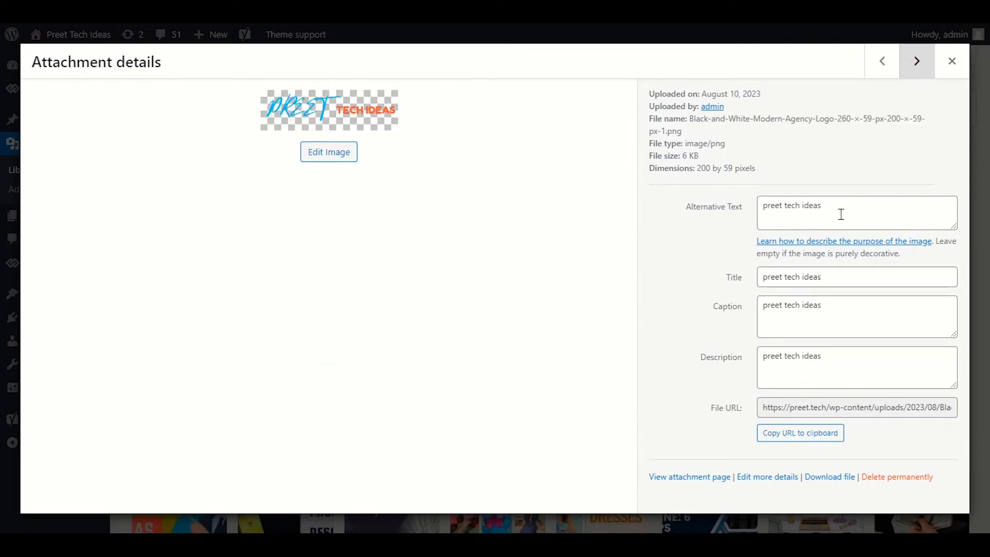
click(916, 62)
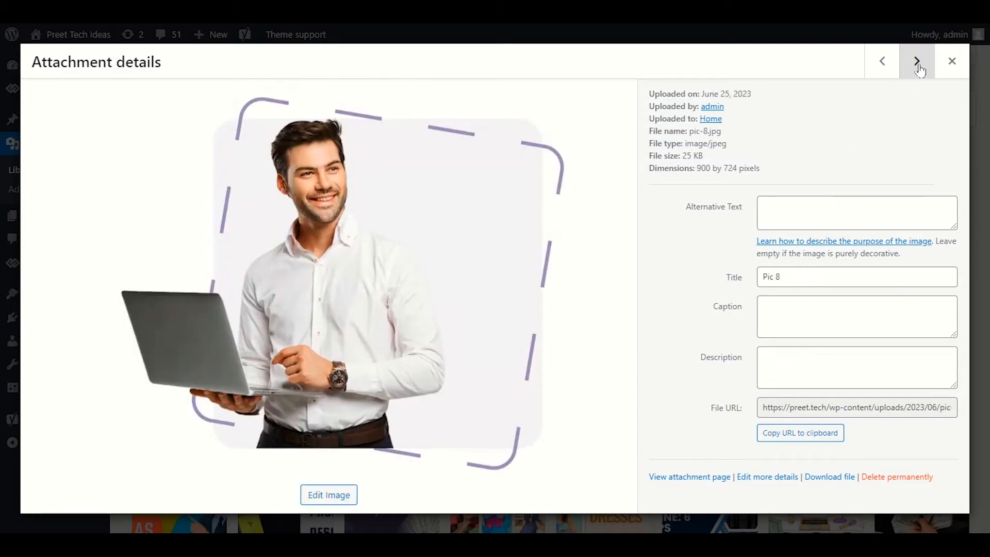
click(828, 213)
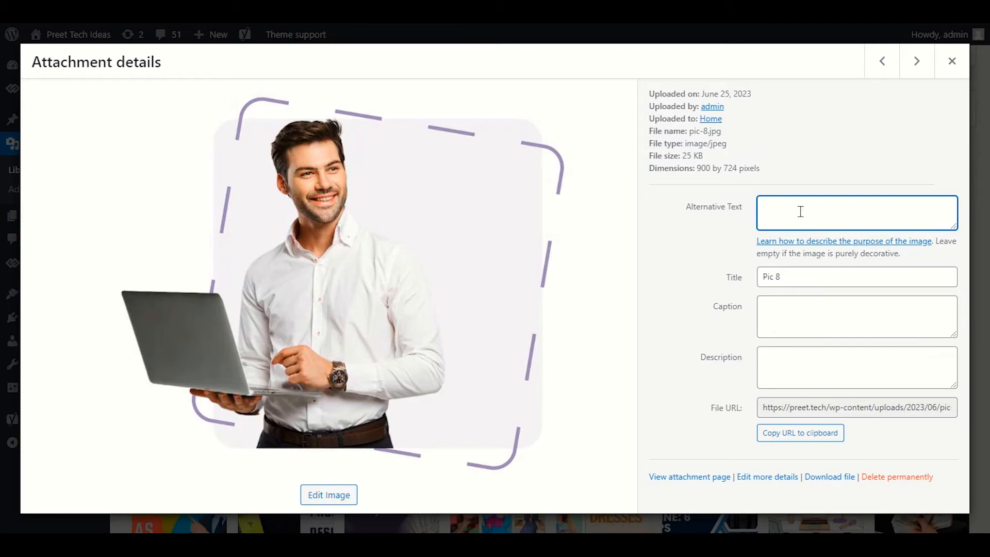
text(df)
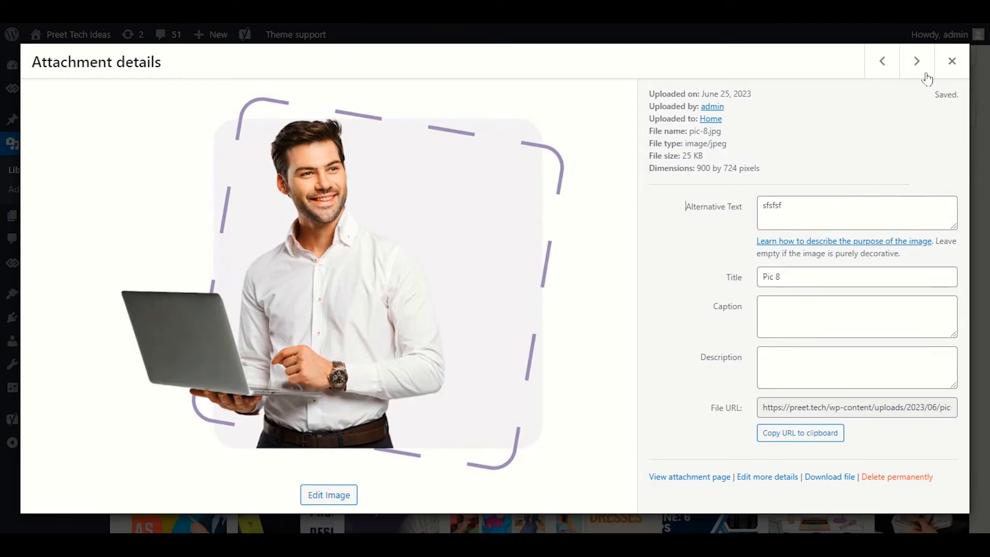
Step: View the attachment details of ezgif-3-4a41c2576f.webp and return to the media library grid
click(922, 69)
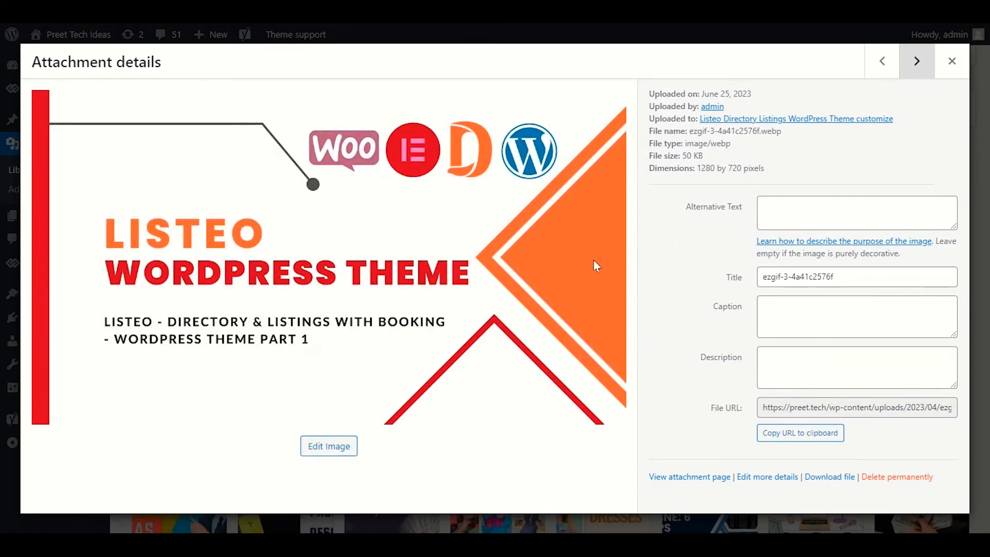
click(824, 211)
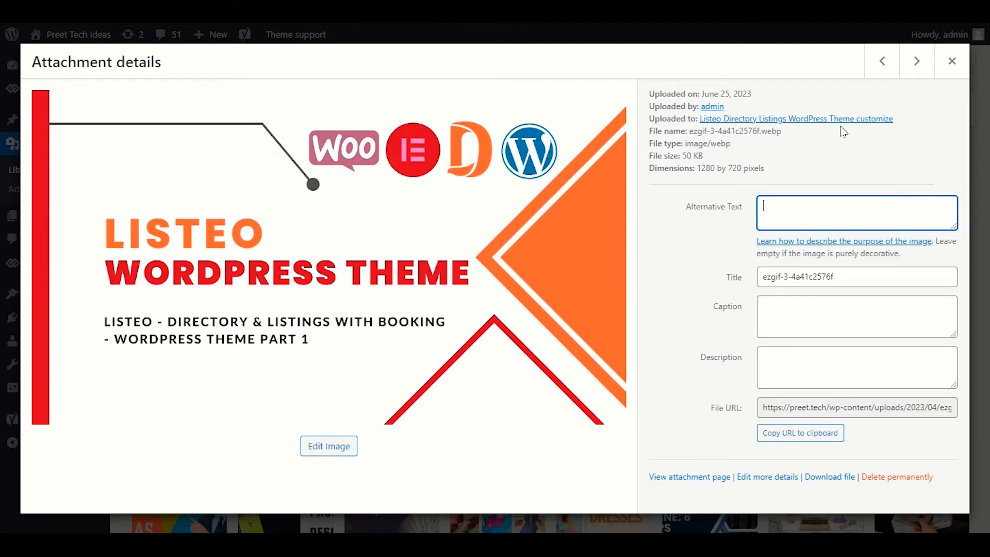
click(952, 61)
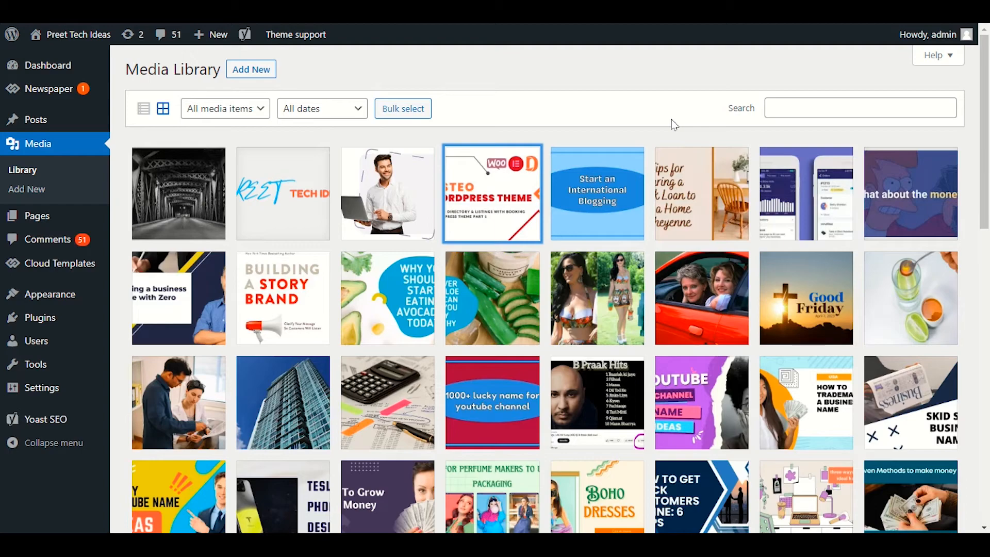
Step: Find the post "Blogging your way to success" in the post list and open it for editing in a new browser tab
mouse_move(66, 122)
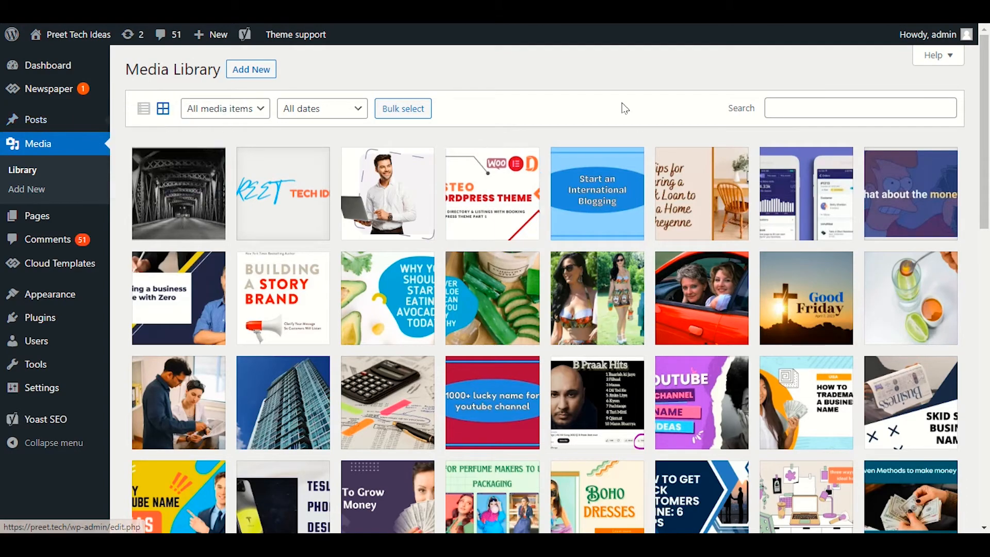
scroll(450, 328, down, 3)
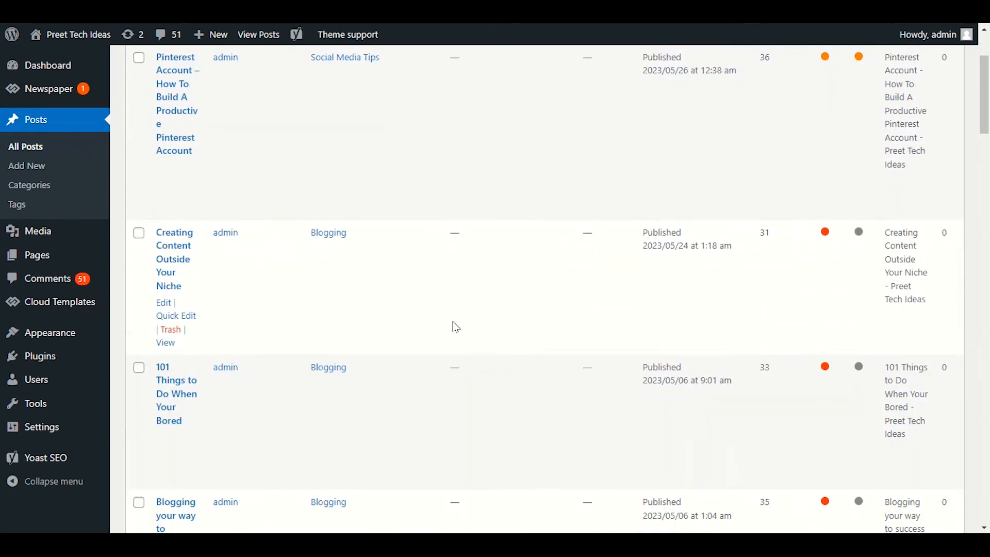
scroll(455, 327, down, 2)
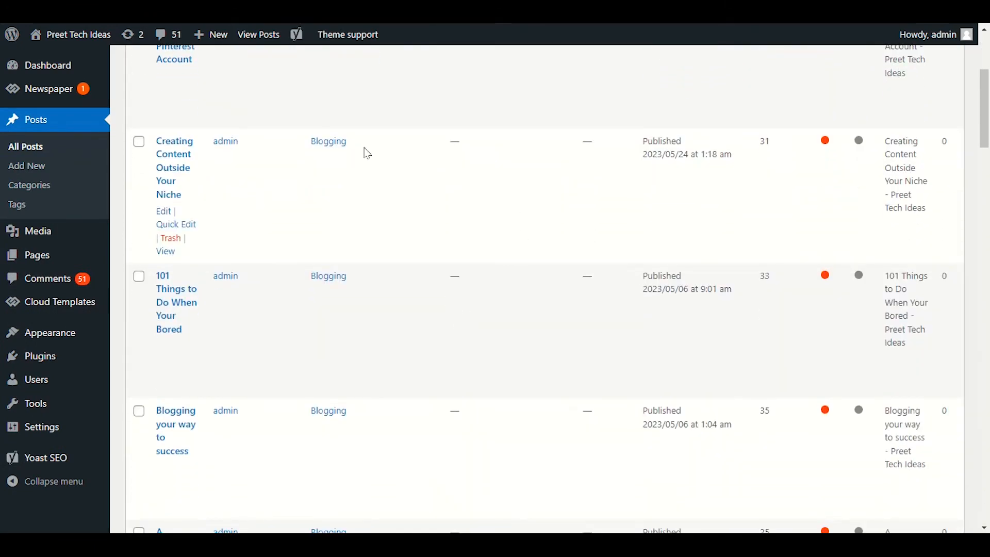
scroll(325, 155, down, 3)
scroll(197, 163, down, 3)
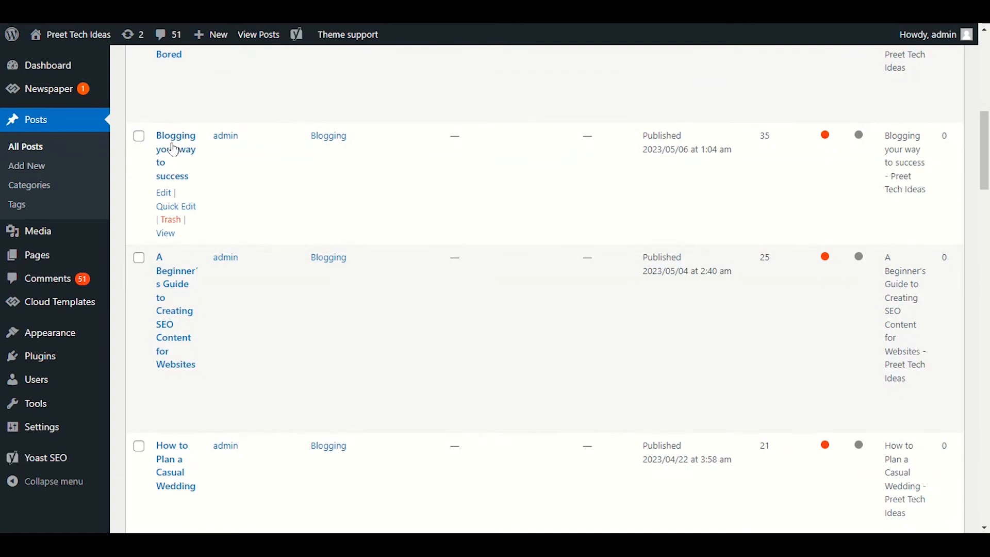
right_click(164, 194)
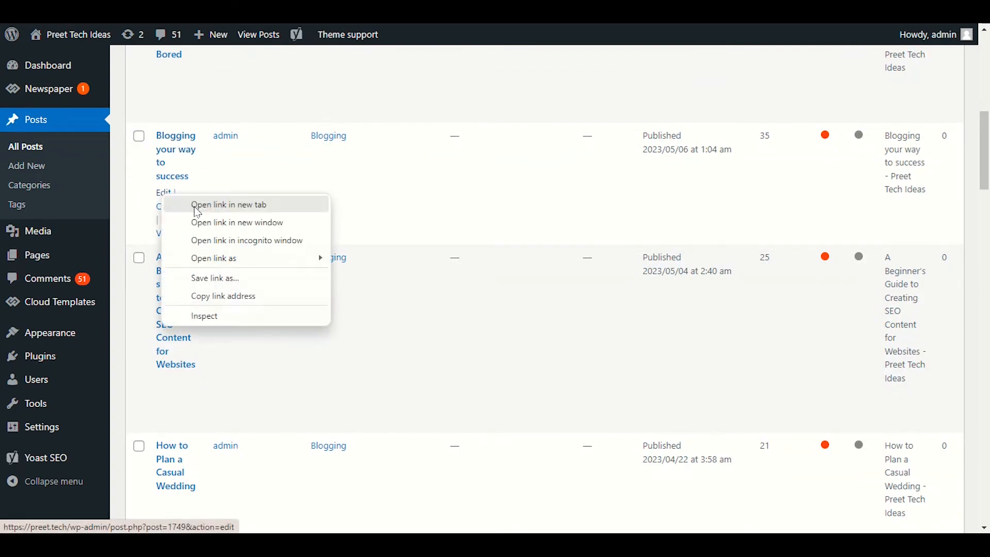
click(206, 203)
click(206, 12)
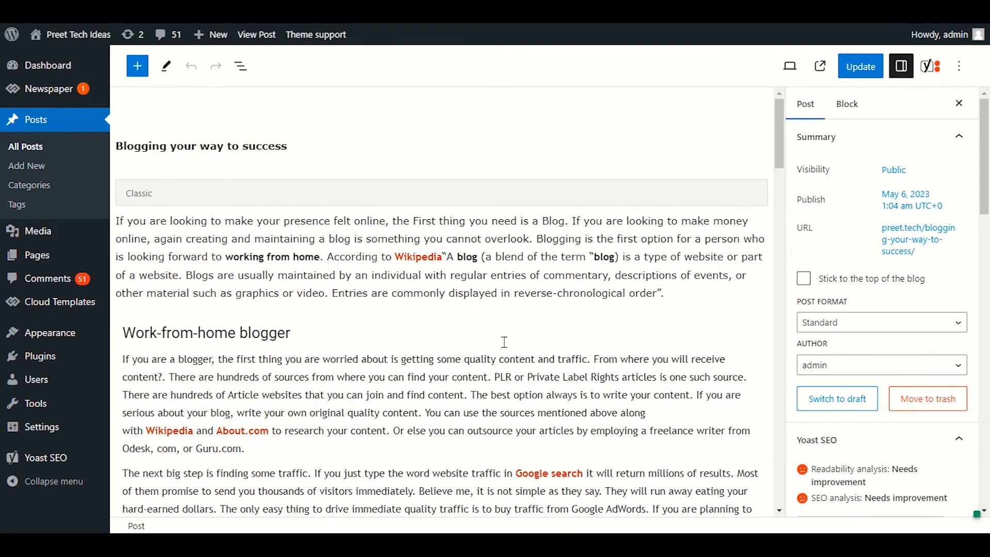
Step: Review the post's Yoast SEO analysis through to the Image Keyphrase improvement
click(936, 69)
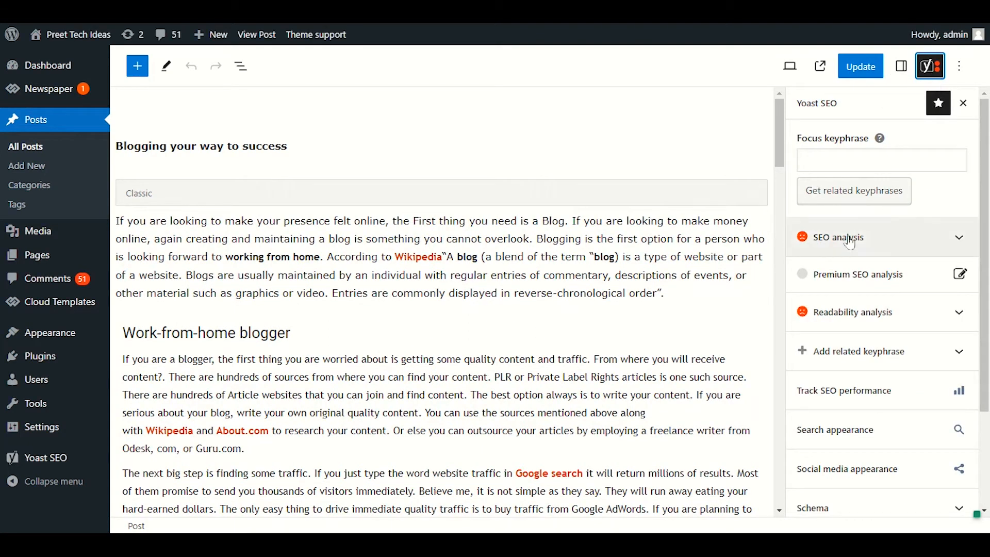
click(924, 243)
scroll(906, 333, down, 6)
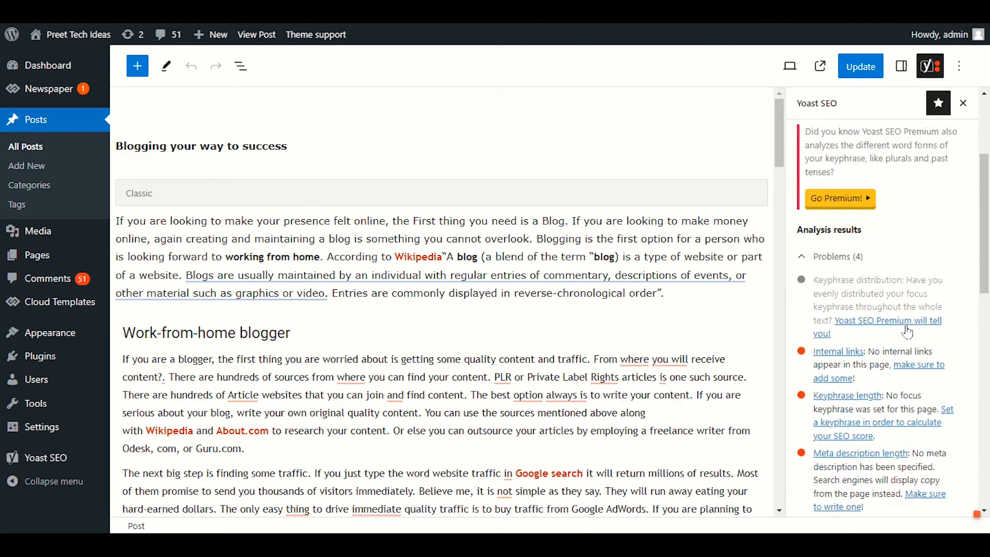
scroll(906, 333, down, 2)
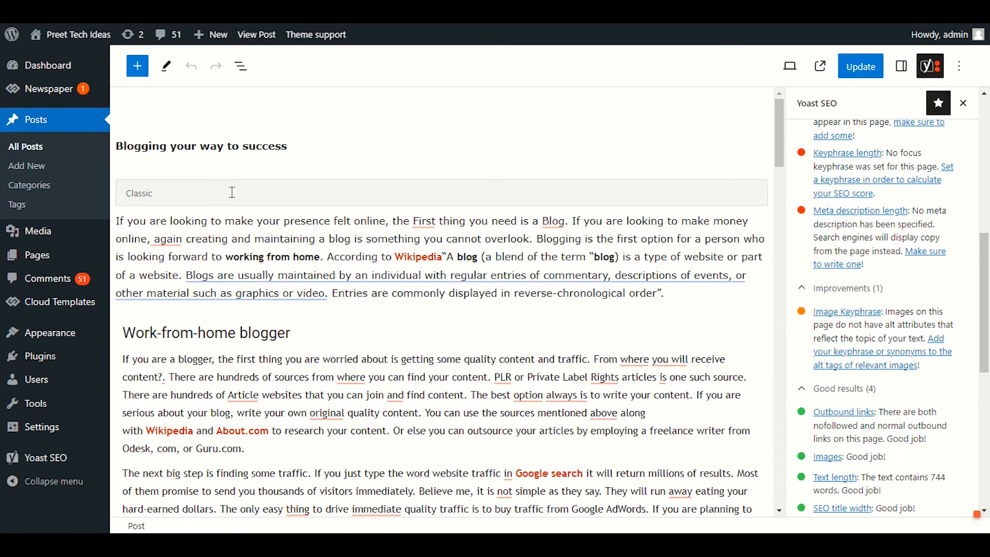
Step: Copy "Blogging" from the post title and enter it as the alt text of the featured image blogging-300x199-1.jpg
drag(168, 147, 118, 145)
key(ctrl+c)
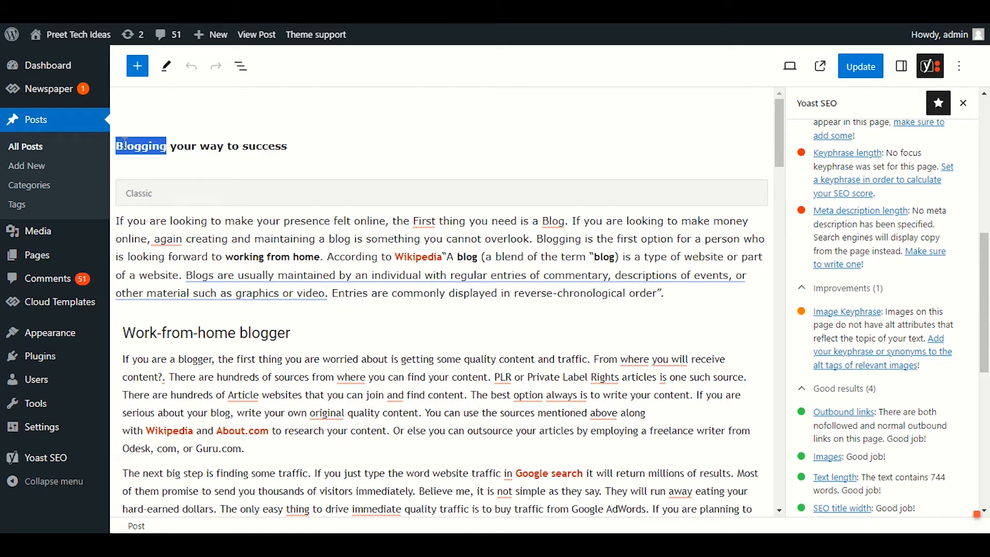
click(903, 70)
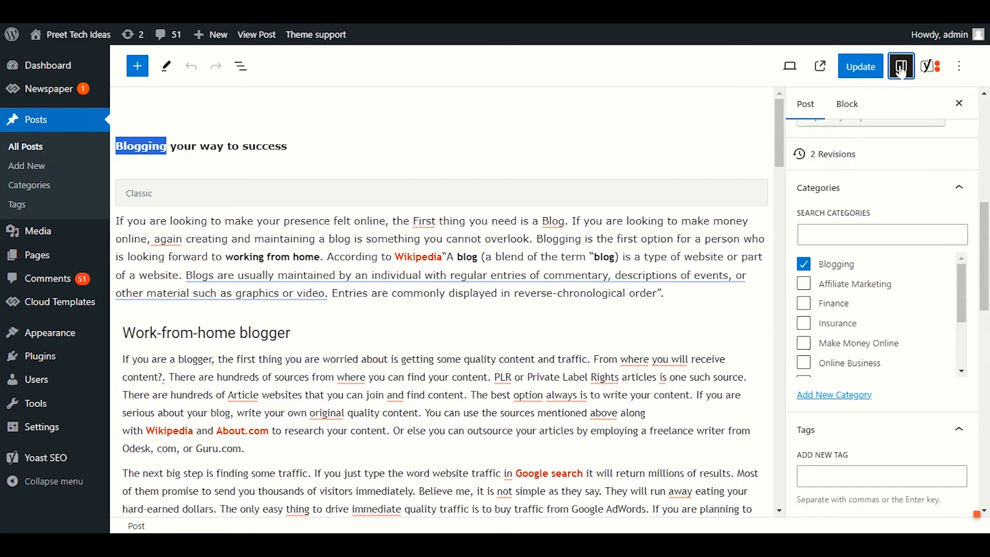
scroll(913, 402, down, 6)
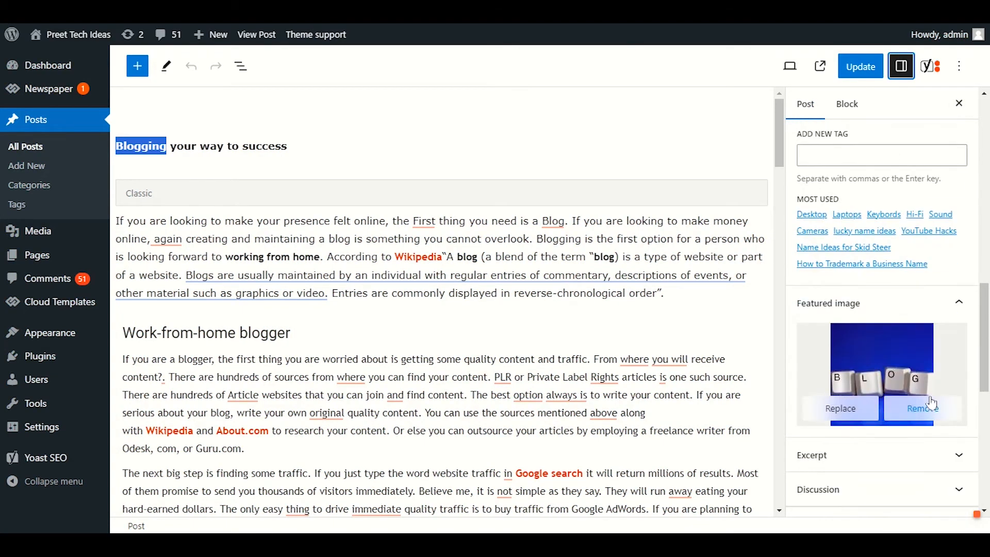
click(894, 343)
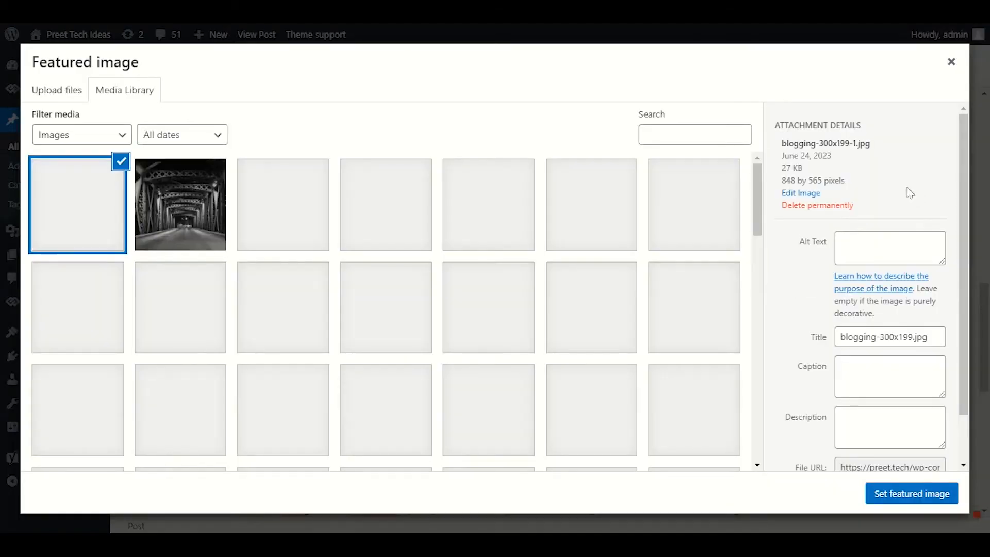
click(879, 304)
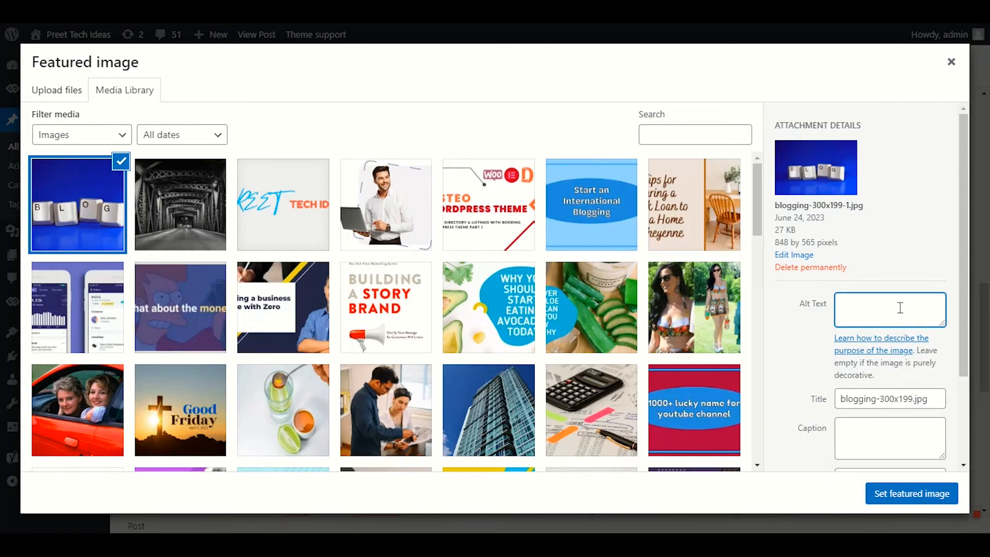
text(Blogging)
Step: Set the featured image's caption and description to "Blogging" and confirm it as the featured image
scroll(894, 295, down, 2)
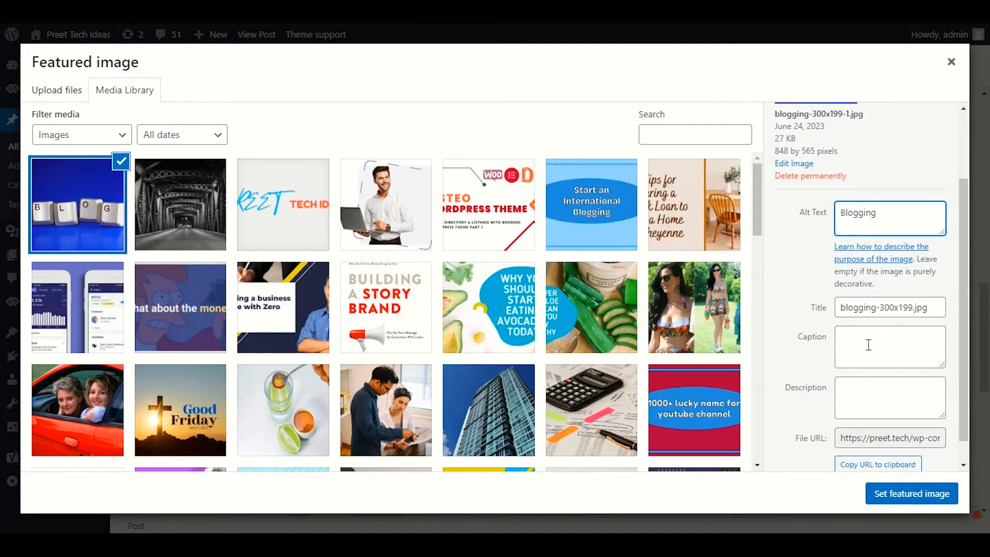
click(932, 352)
key(ctrl+v)
click(904, 399)
key(ctrl+v)
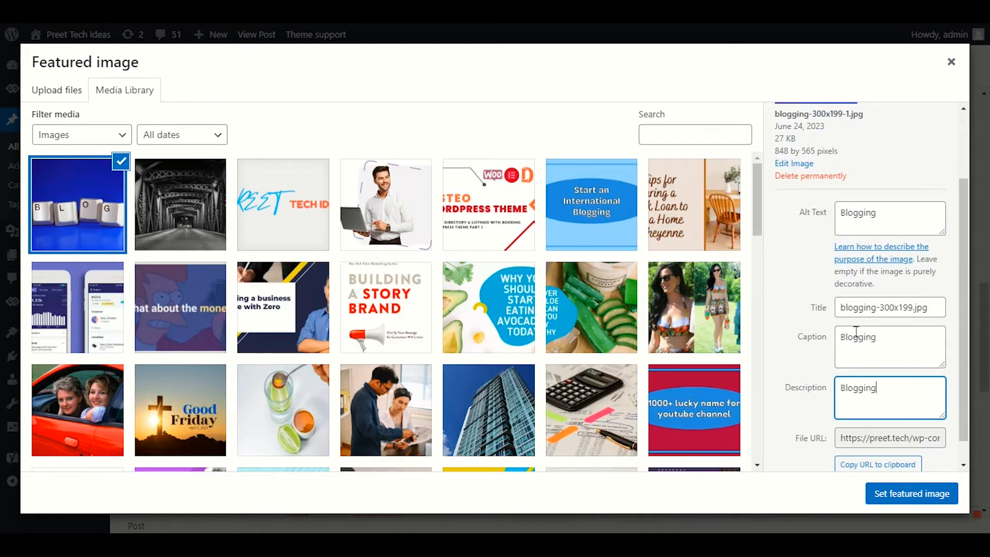
click(910, 492)
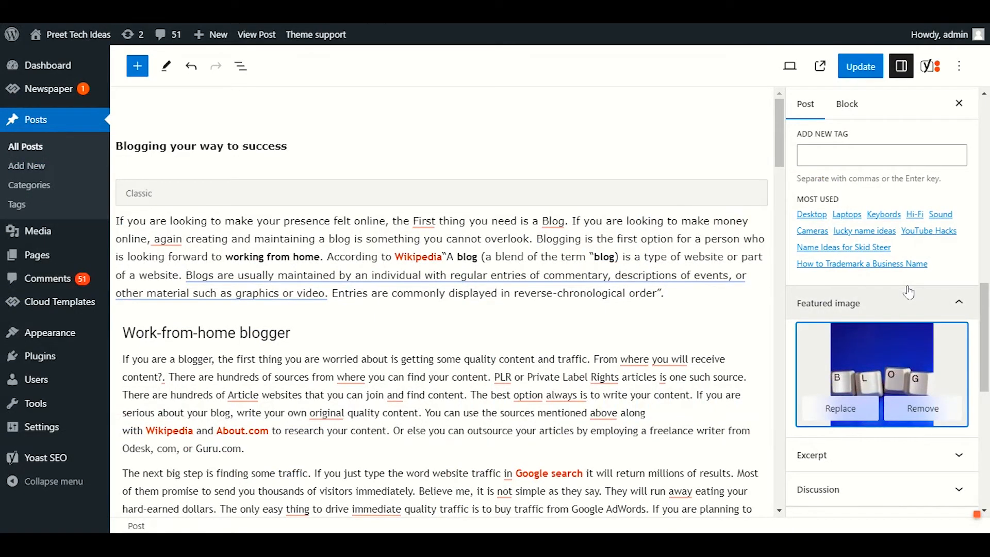
Step: Recheck the Image Keyphrase entry in the post's Yoast SEO analysis
scroll(909, 293, up, 7)
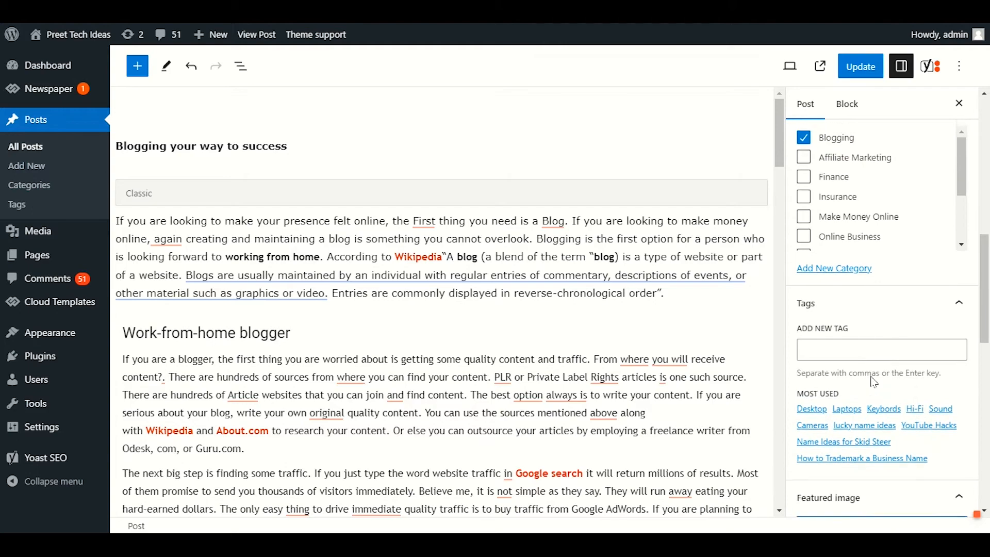
scroll(872, 379, up, 5)
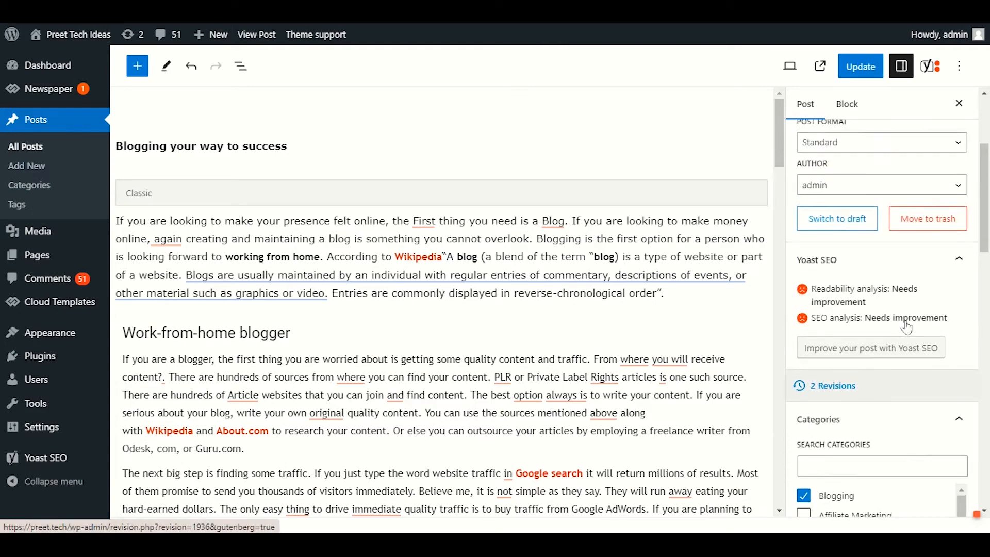
click(927, 67)
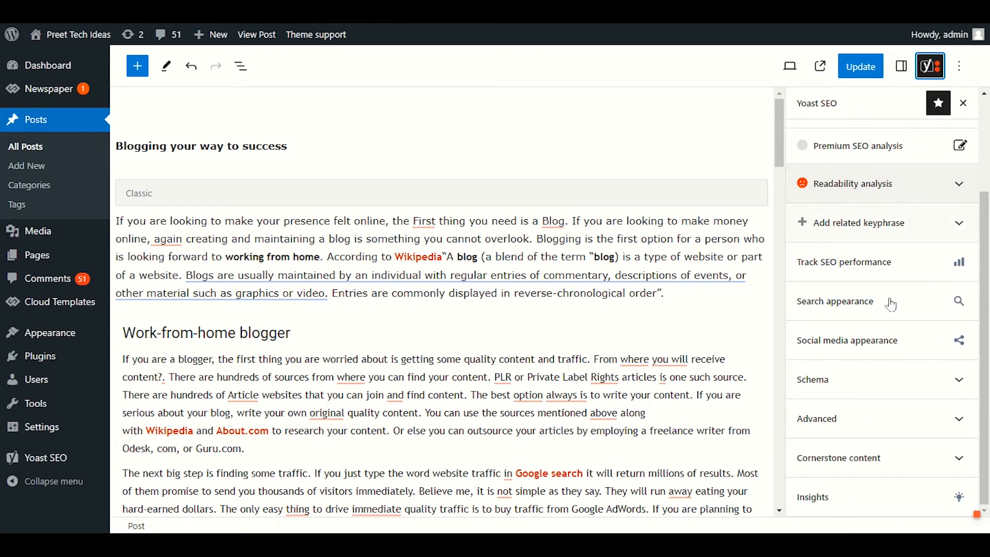
click(851, 237)
scroll(904, 343, down, 3)
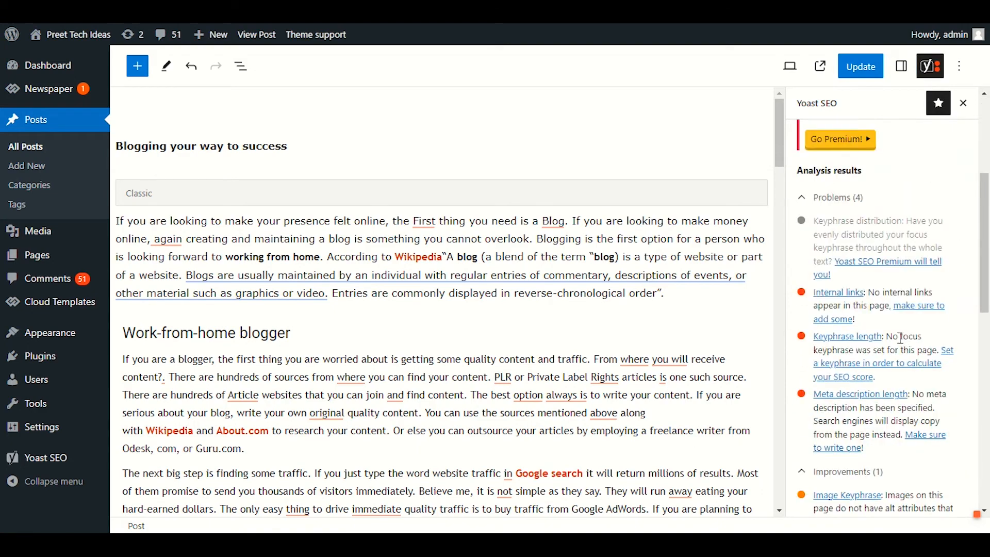
scroll(901, 339, down, 2)
scroll(897, 321, down, 2)
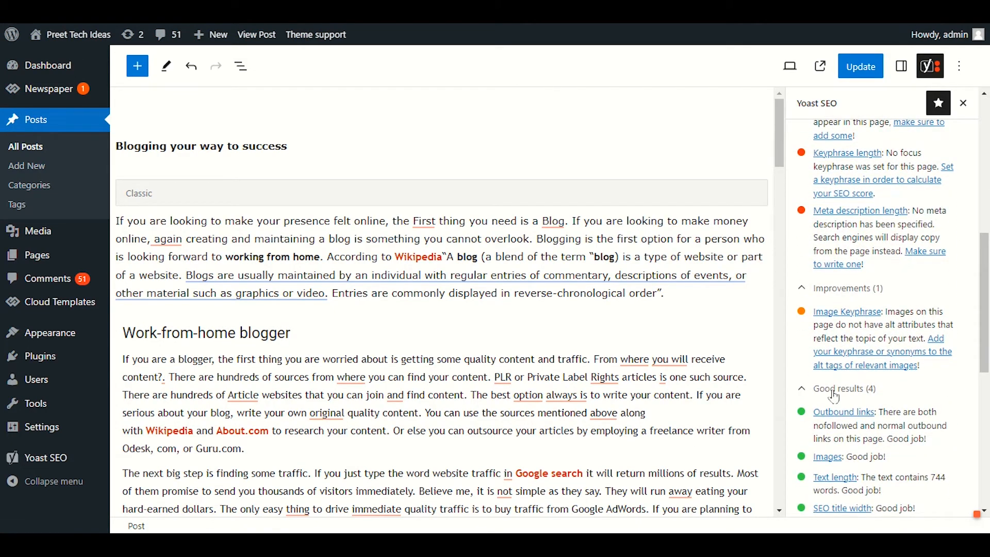
Step: Set the post's Yoast focus keyphrase to "Blogging"
scroll(894, 336, up, 5)
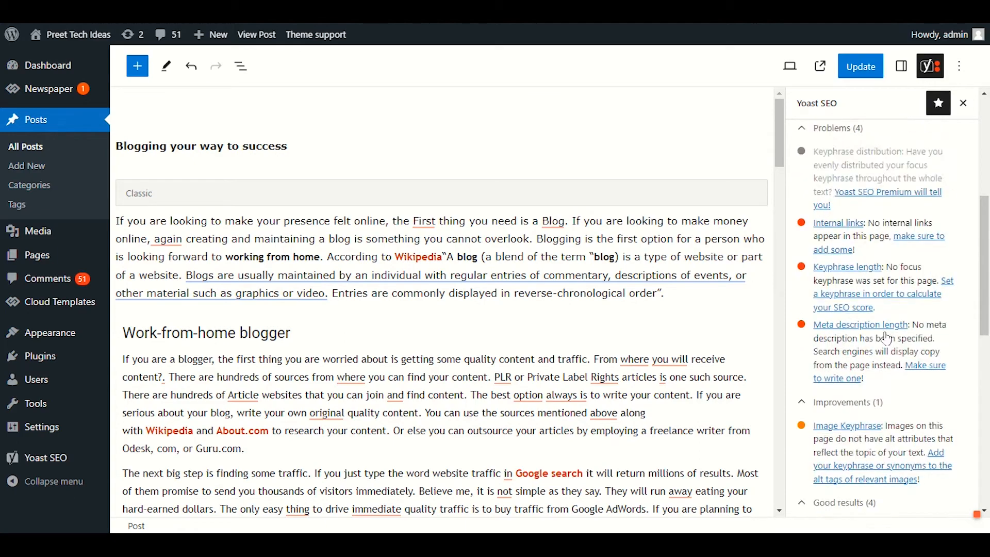
click(827, 161)
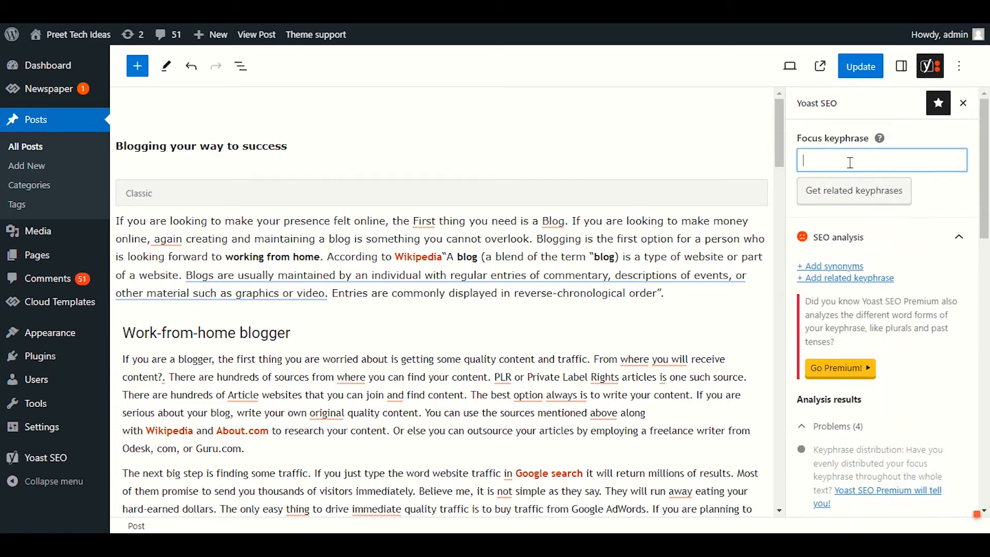
text(Blogging)
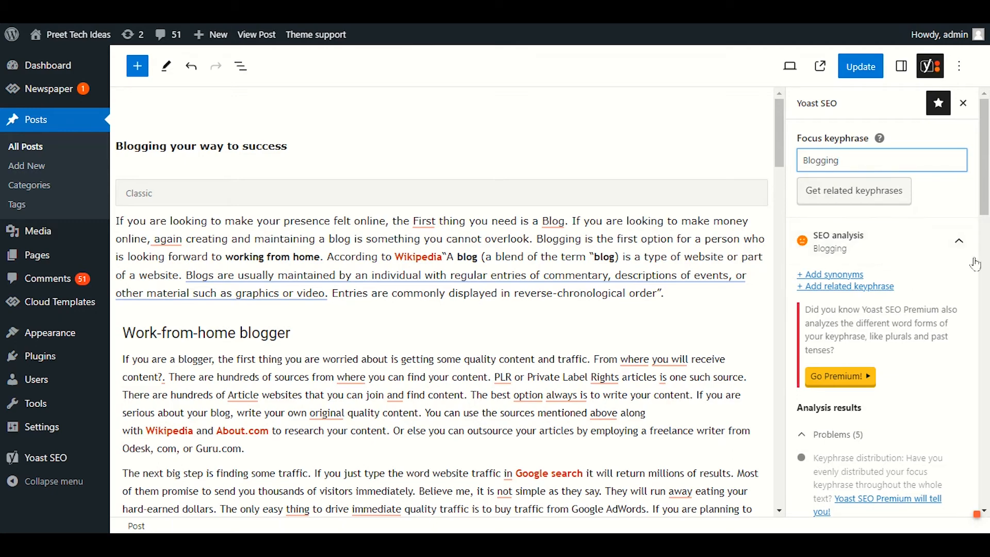
Step: Examine the analysis results for the "Blogging" keyphrase and look through the post's body text
click(873, 245)
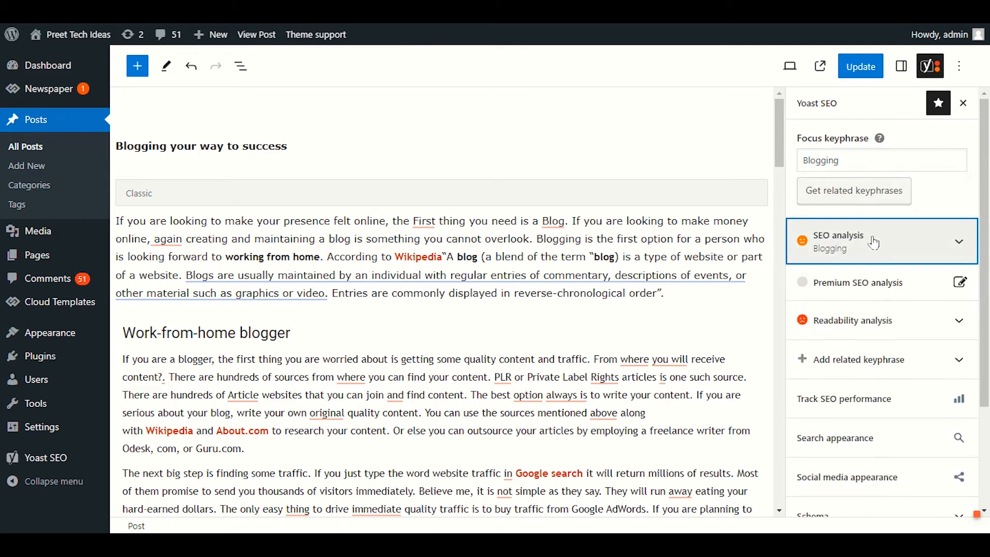
click(873, 246)
scroll(880, 310, down, 8)
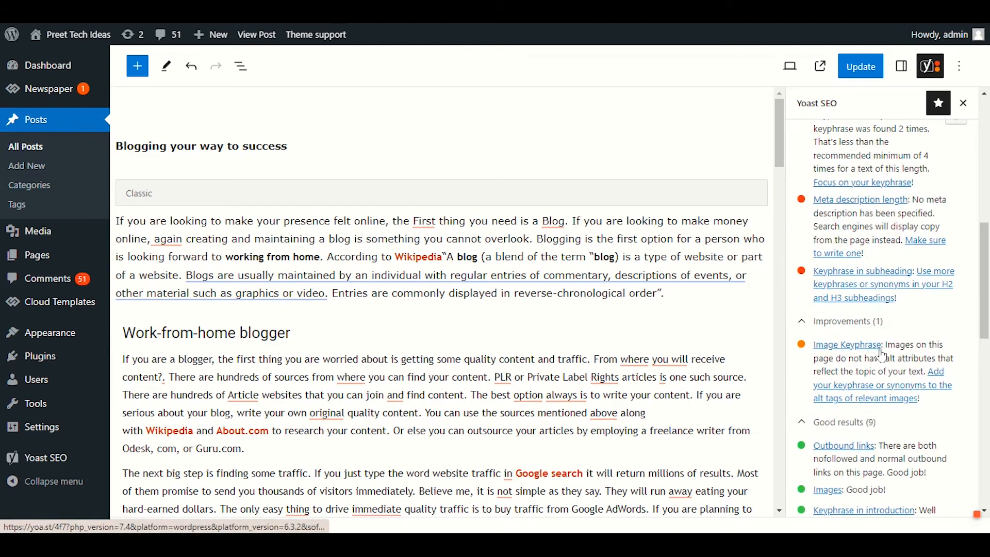
scroll(884, 355, down, 3)
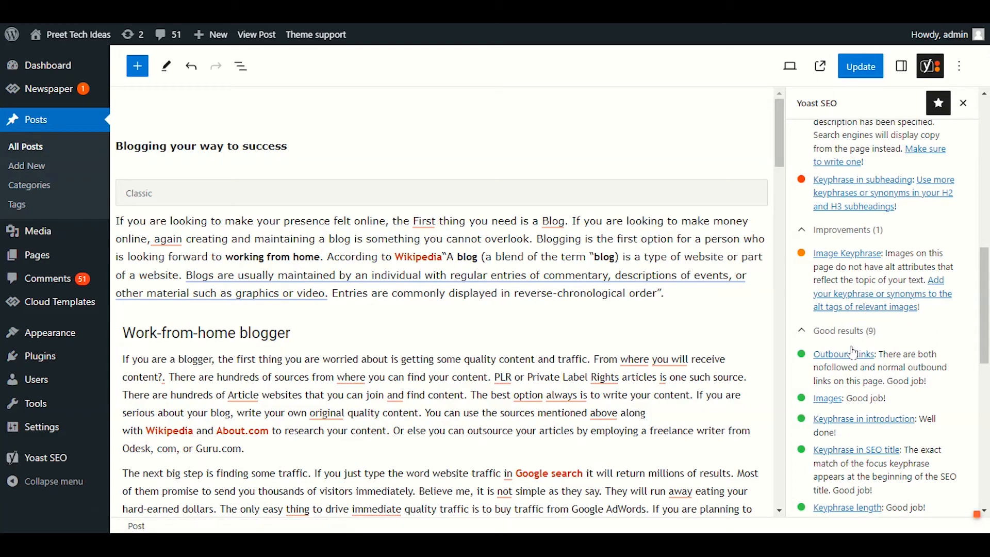
scroll(694, 356, down, 15)
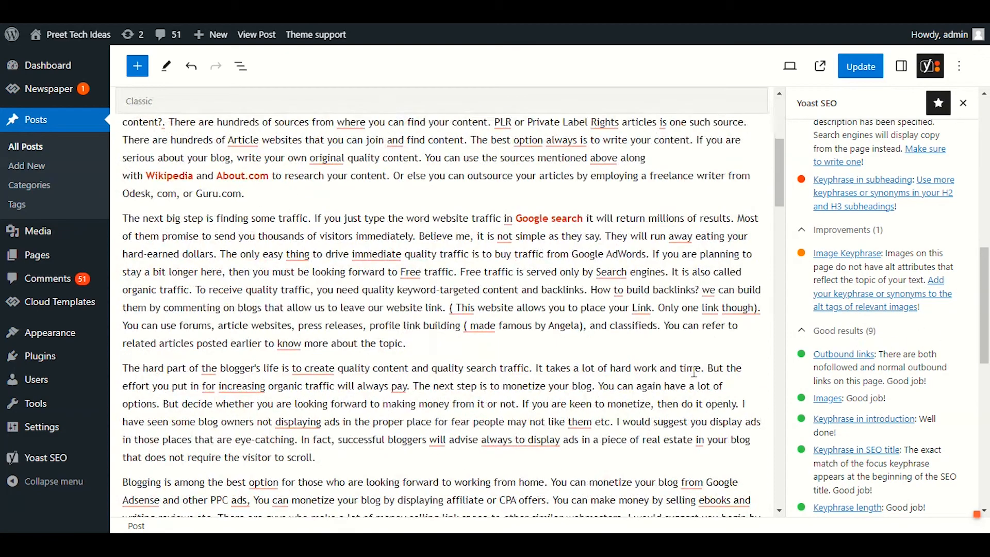
scroll(688, 380, up, 15)
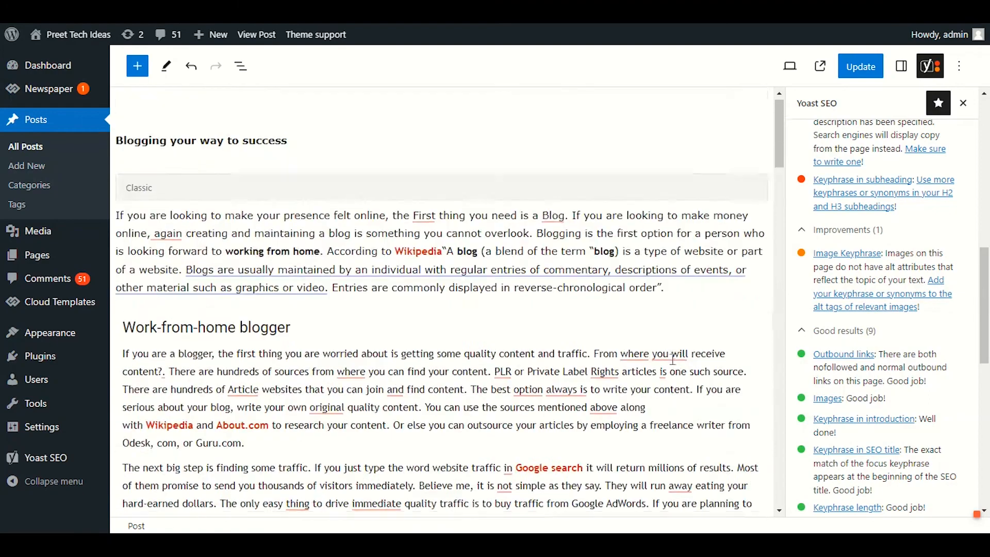
Step: Update the post and bring up its Yoast SEO settings again
click(875, 69)
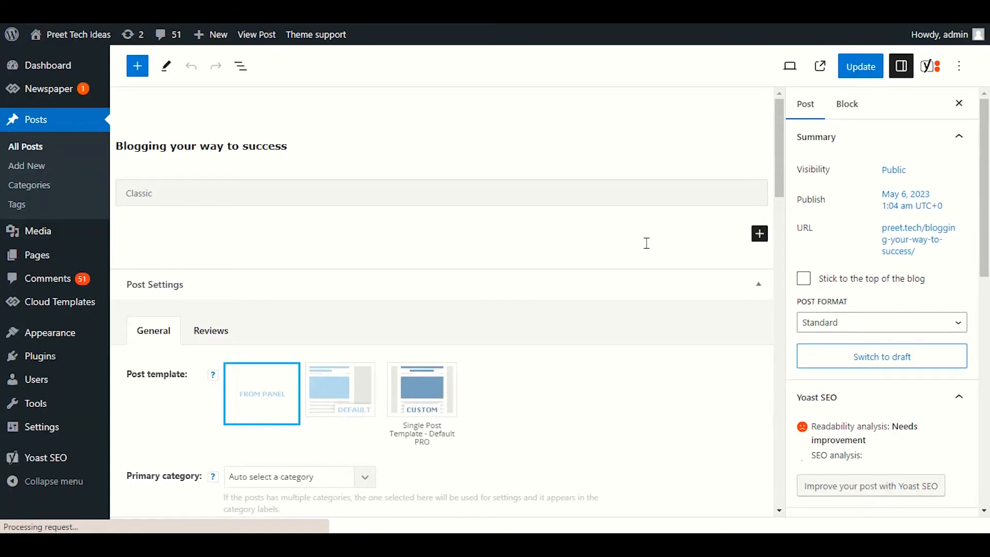
click(931, 66)
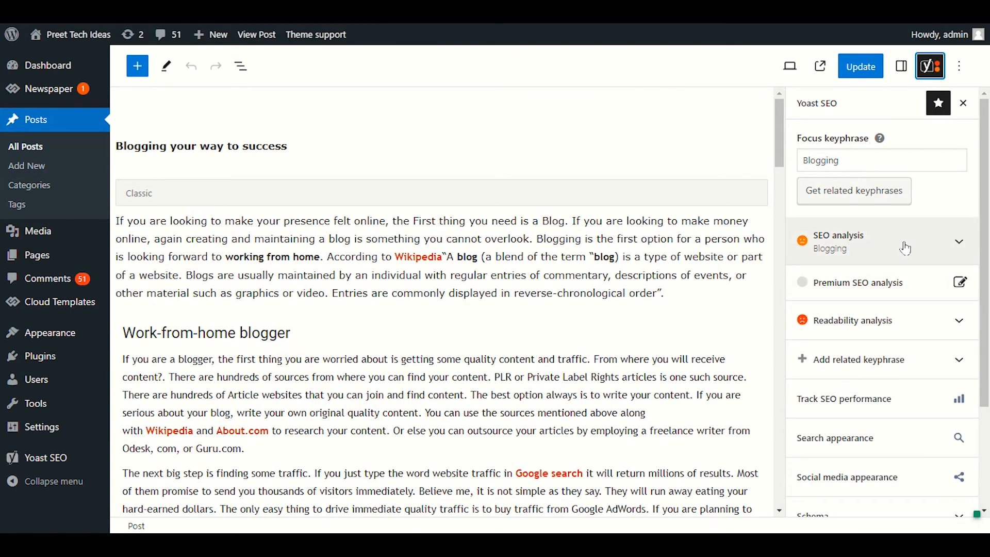
Step: Recheck the Image Keyphrase entry in the post's SEO analysis for the "Blogging" keyphrase
click(906, 249)
scroll(913, 263, down, 10)
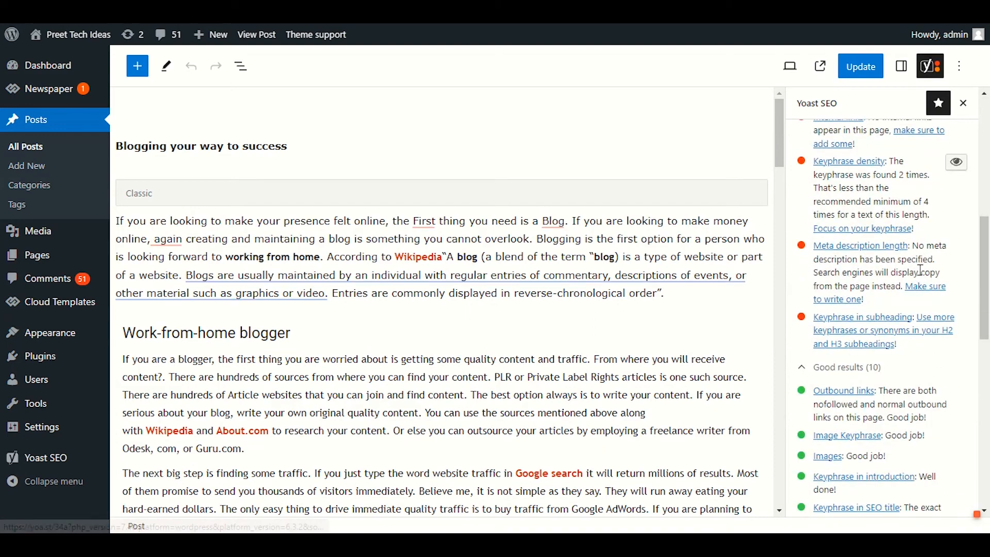
scroll(928, 289, down, 3)
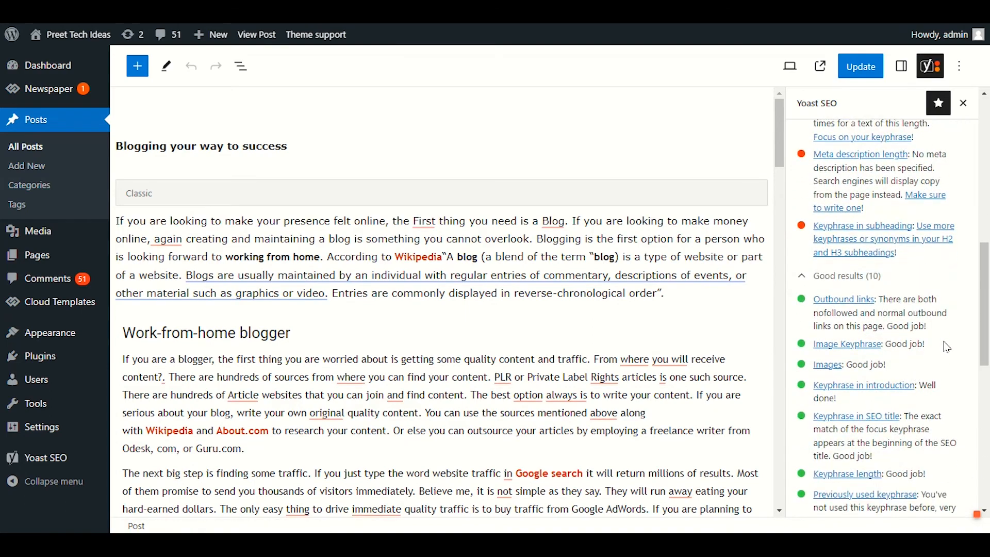
drag(948, 347, 813, 350)
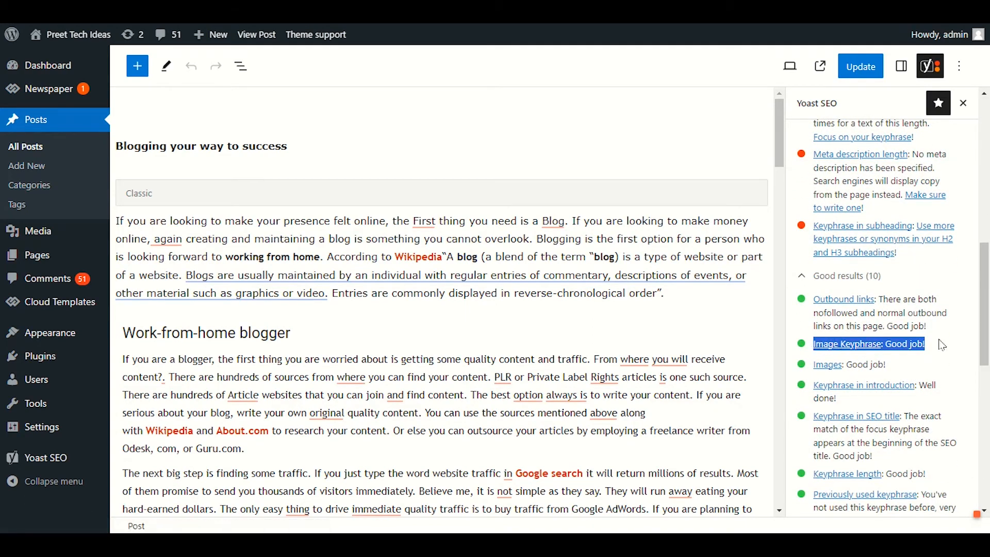
drag(949, 347, 823, 347)
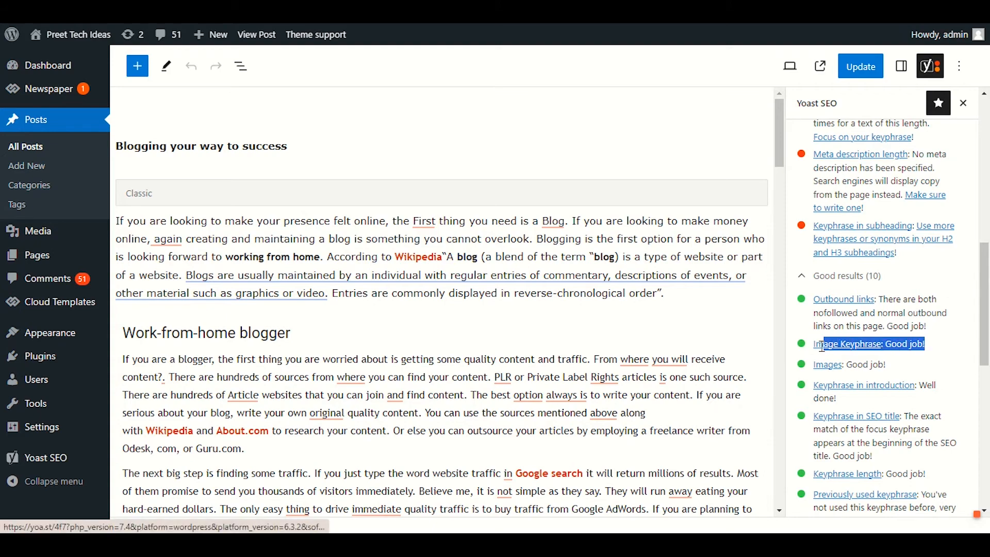
click(936, 347)
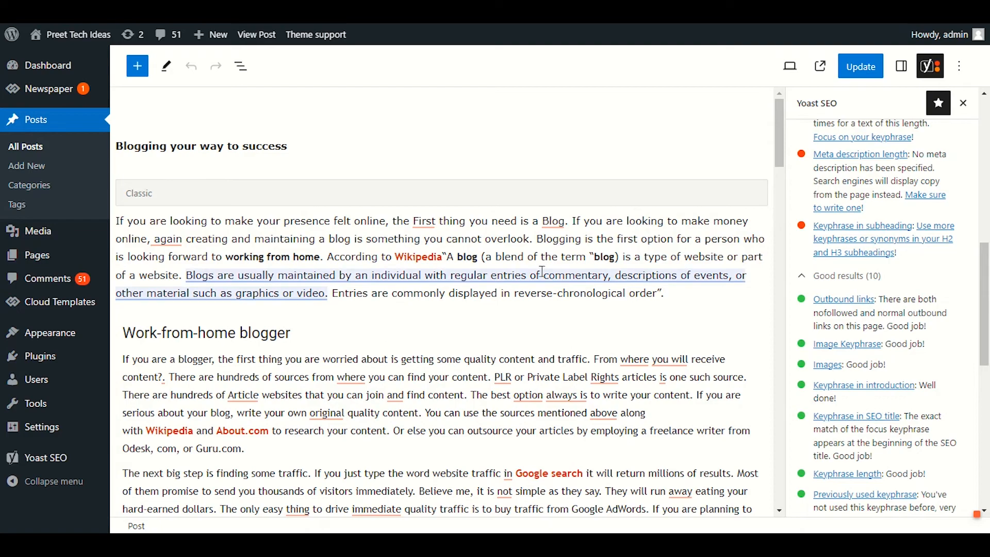
Step: Convert the post's Classic content into individual blocks
scroll(456, 299, down, 3)
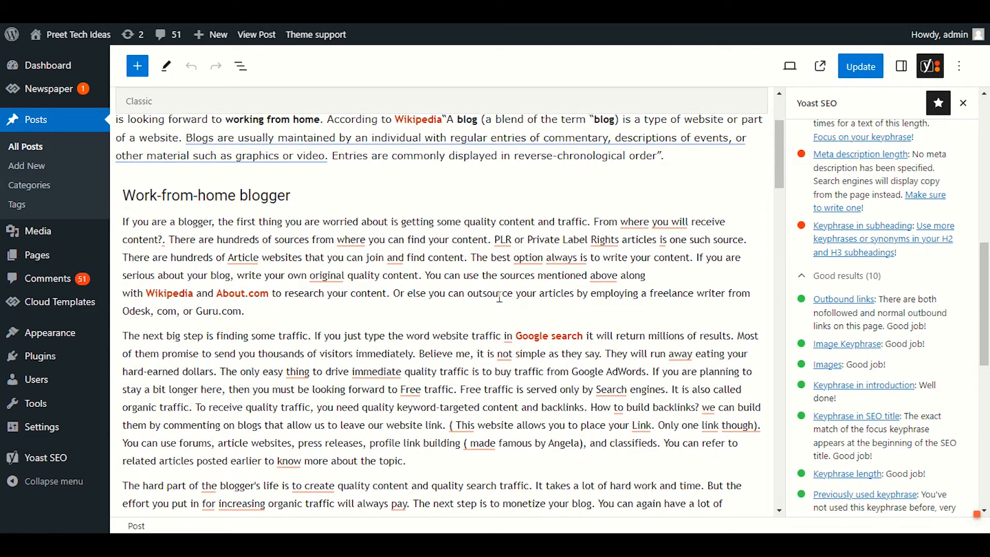
scroll(494, 295, down, 3)
scroll(489, 294, up, 2)
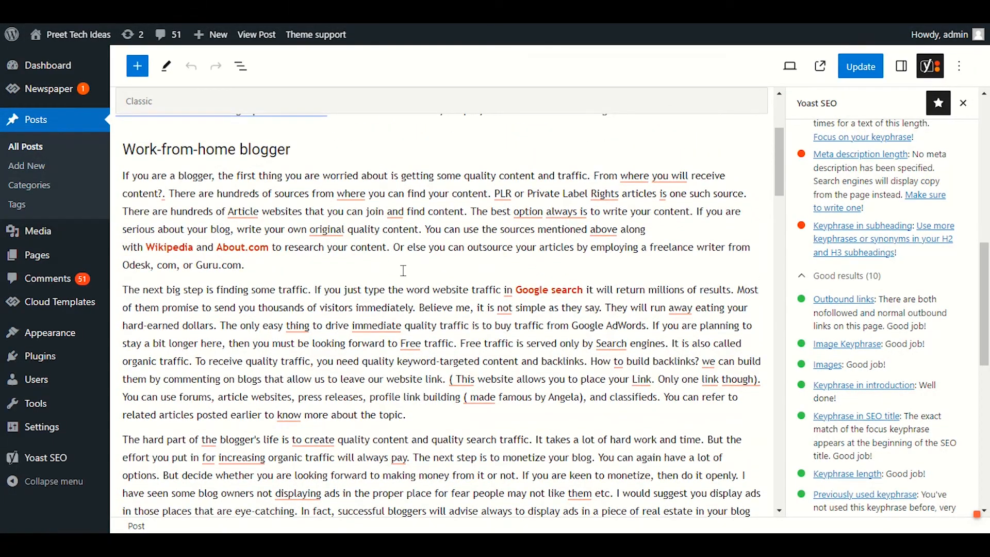
click(271, 256)
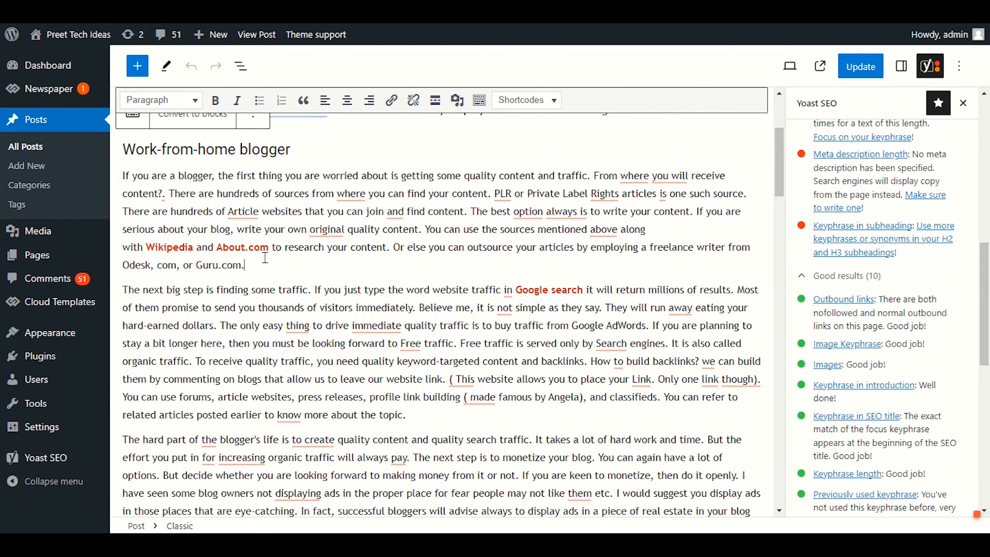
scroll(265, 257, up, 3)
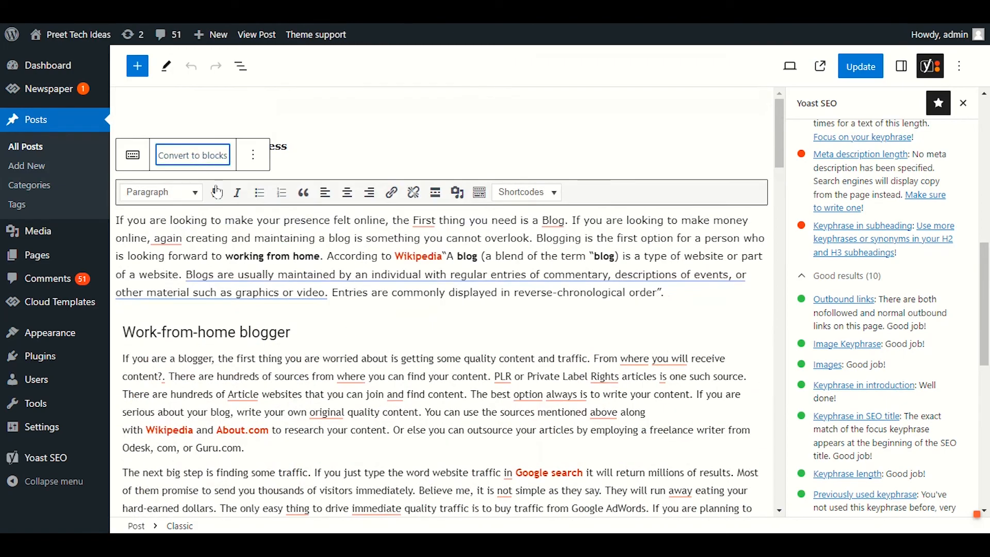
click(193, 155)
Step: Insert an Image block between the "Blogging is among the best option" and "Another way that is famous among bloggers" paragraphs
scroll(472, 331, up, 3)
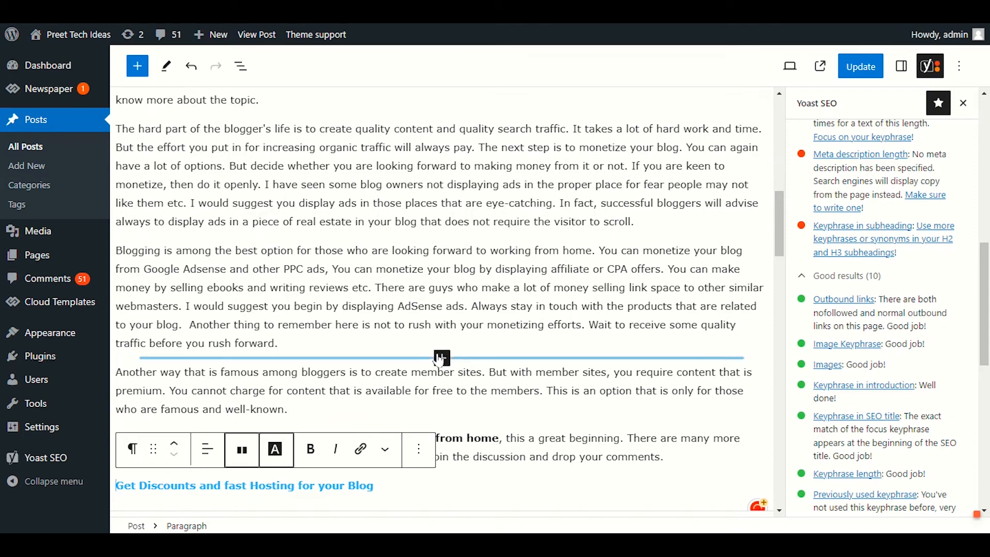
click(441, 358)
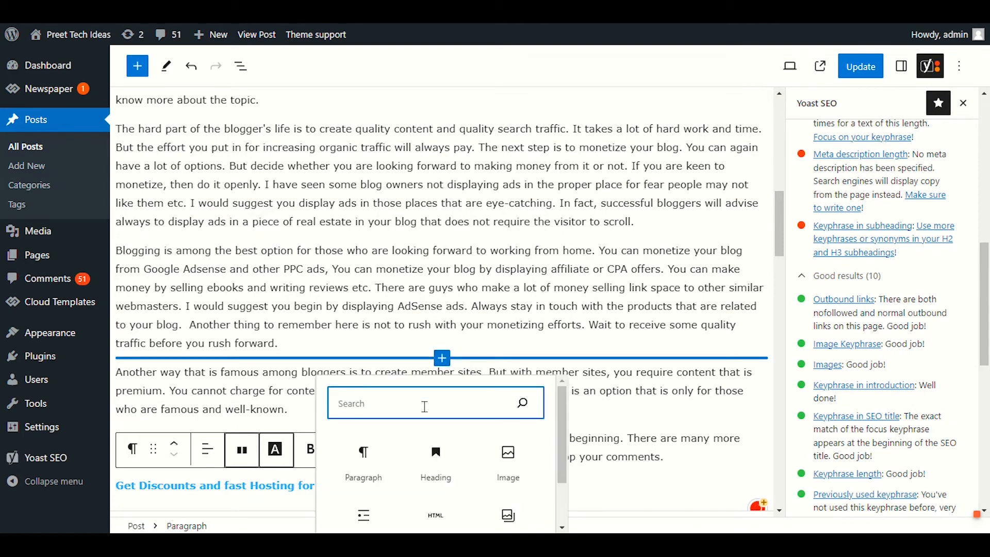
scroll(433, 406, down, 2)
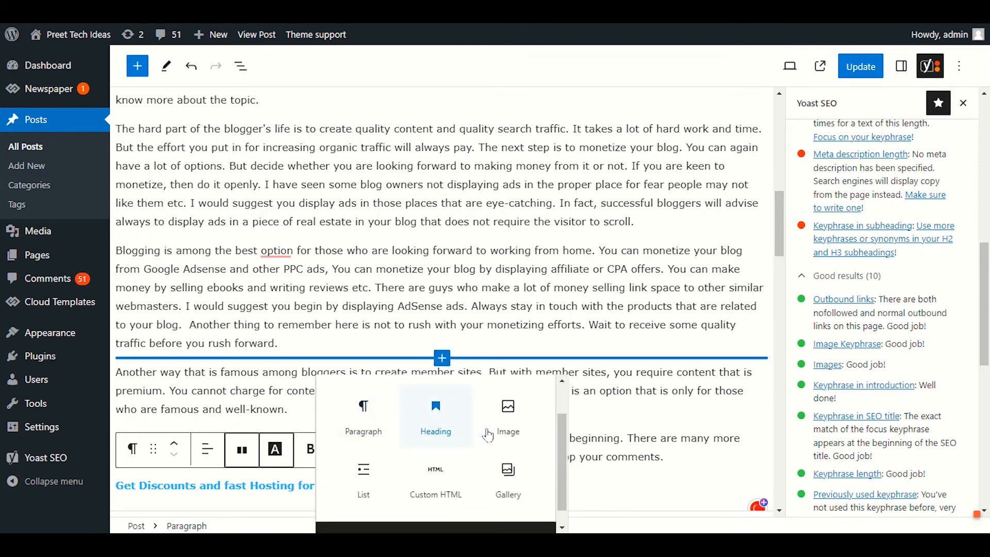
click(513, 405)
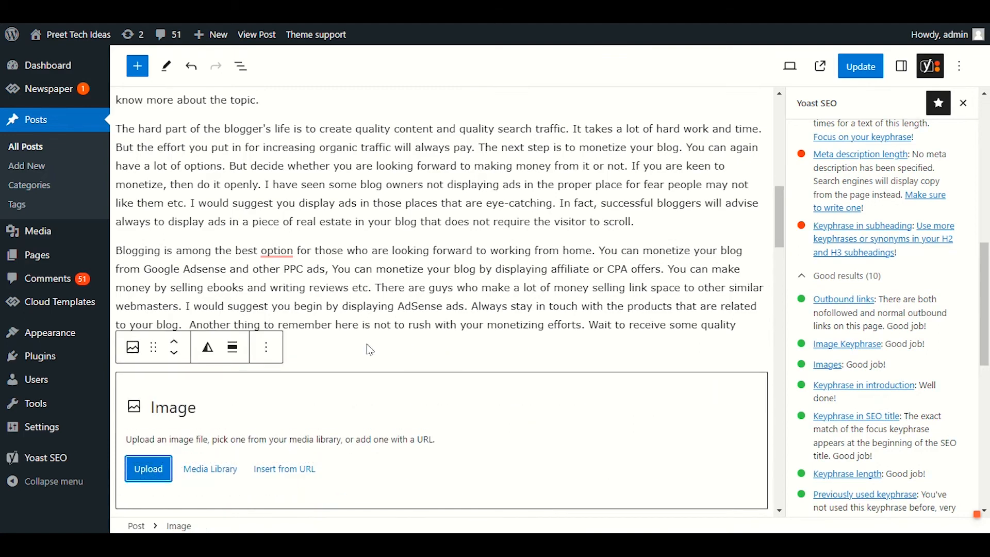
Step: Upload the WordPress contact form image from the Downloads folder into the new Image block
scroll(369, 351, down, 3)
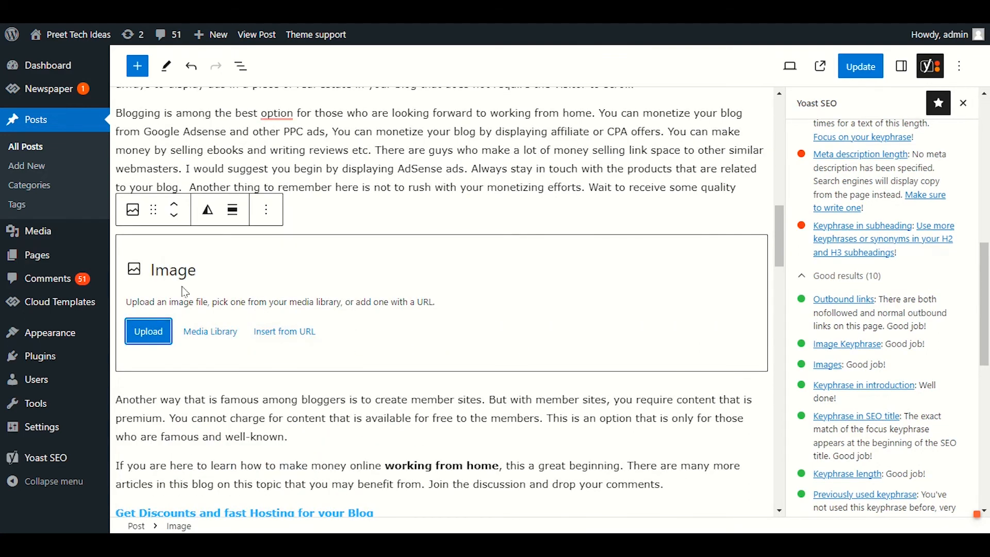
click(149, 336)
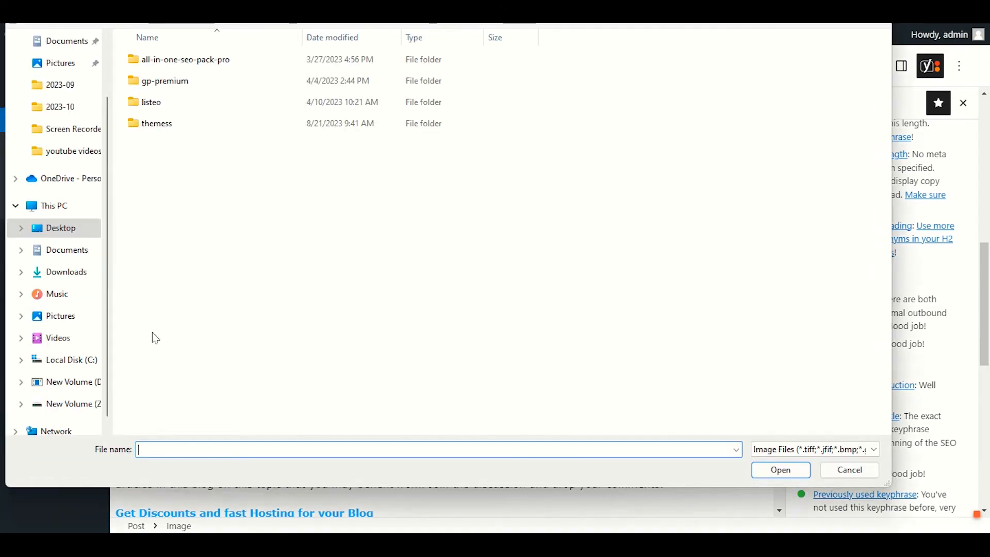
click(80, 271)
double_click(175, 116)
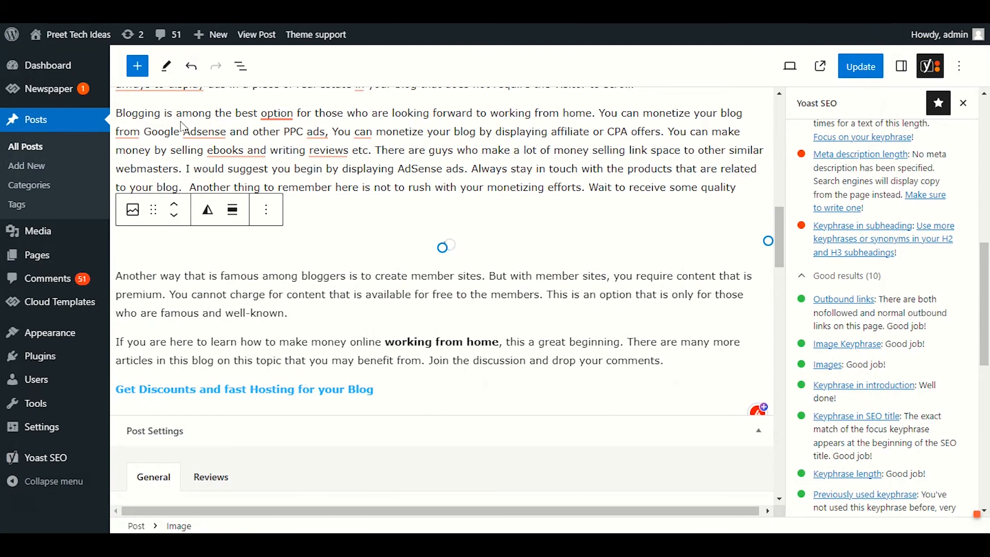
scroll(488, 178, down, 2)
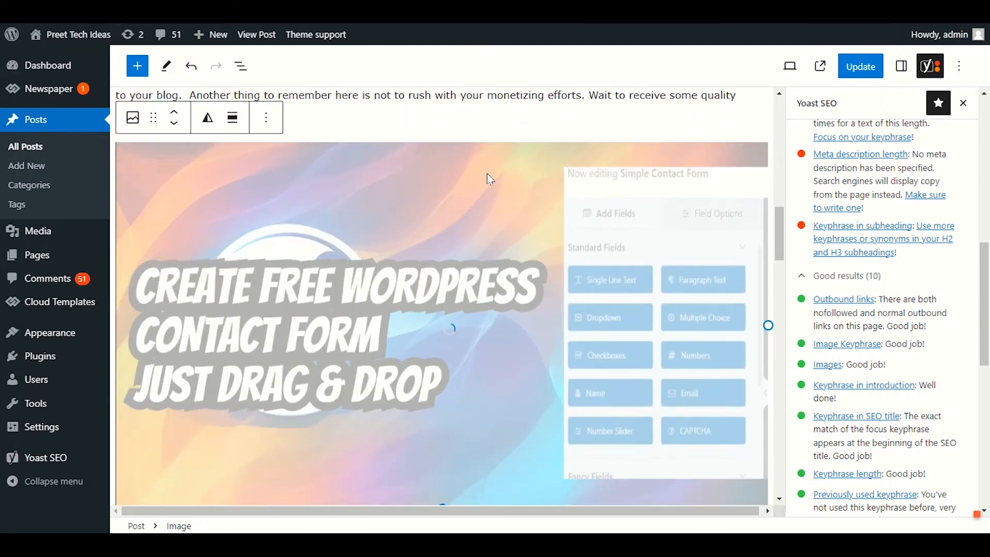
scroll(461, 174, down, 2)
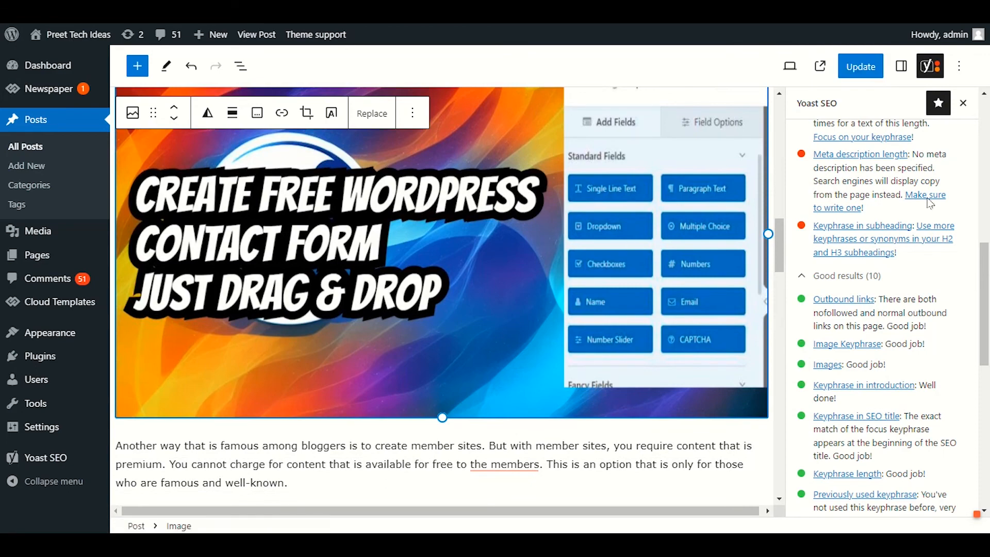
Step: Bring up the block settings of the uploaded contact form image and look through its options
click(903, 69)
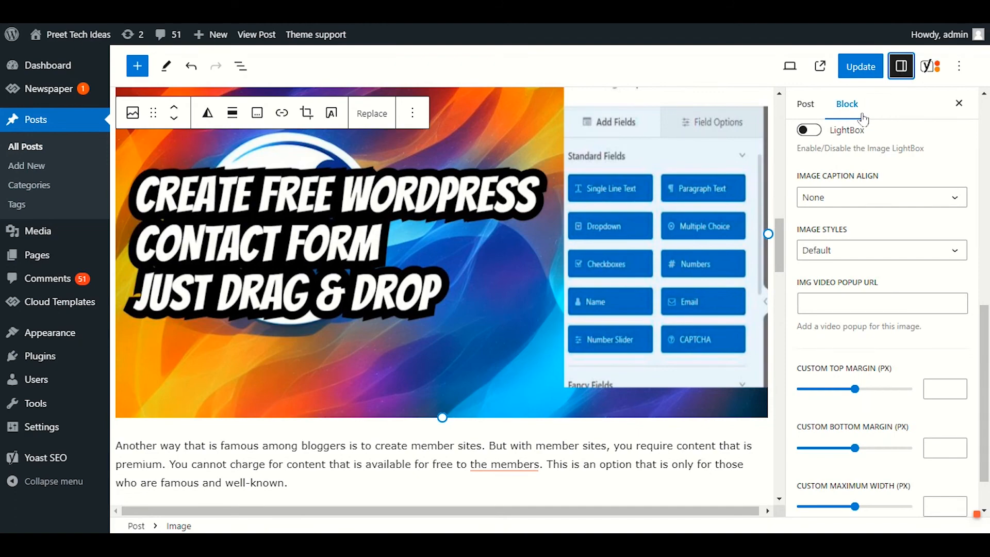
scroll(911, 295, up, 2)
scroll(911, 294, up, 5)
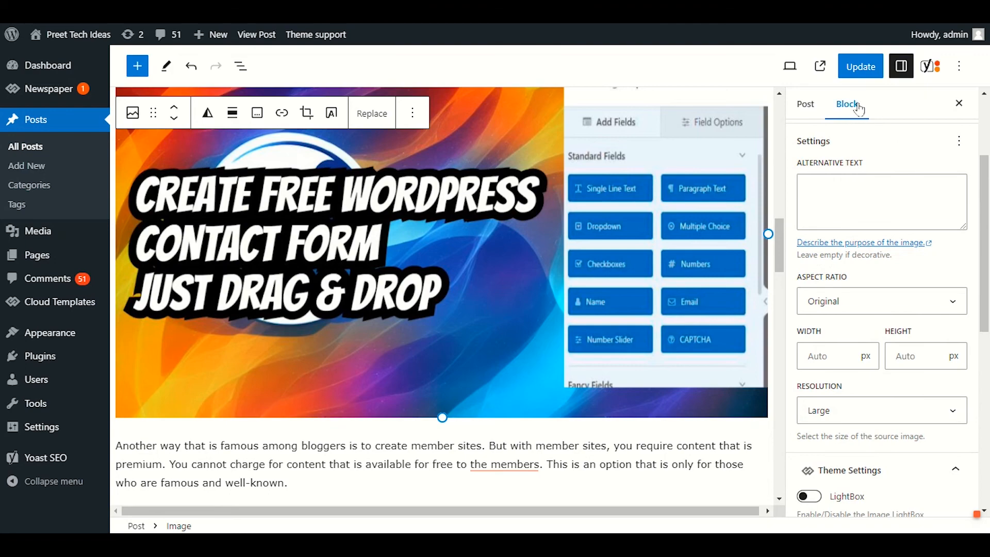
click(347, 242)
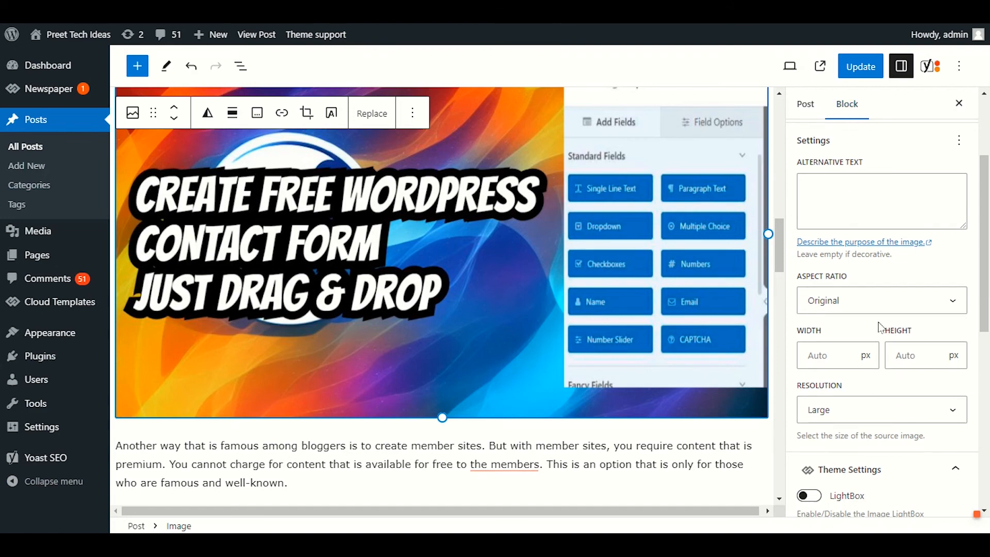
scroll(879, 317, down, 3)
scroll(877, 322, down, 3)
scroll(867, 325, up, 8)
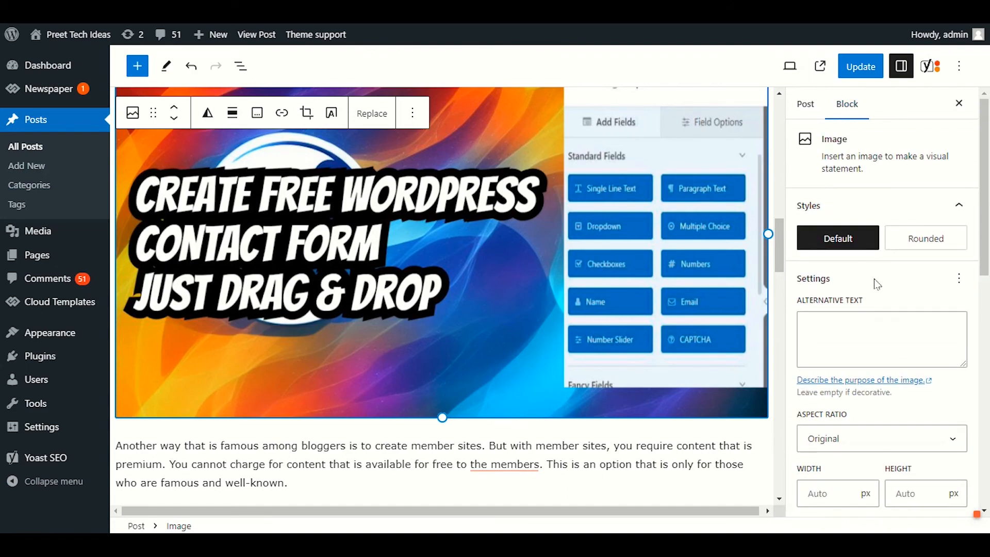
Step: Set the contact form image's alternative text to "Blogging" and update the post
drag(876, 303, 803, 304)
click(845, 320)
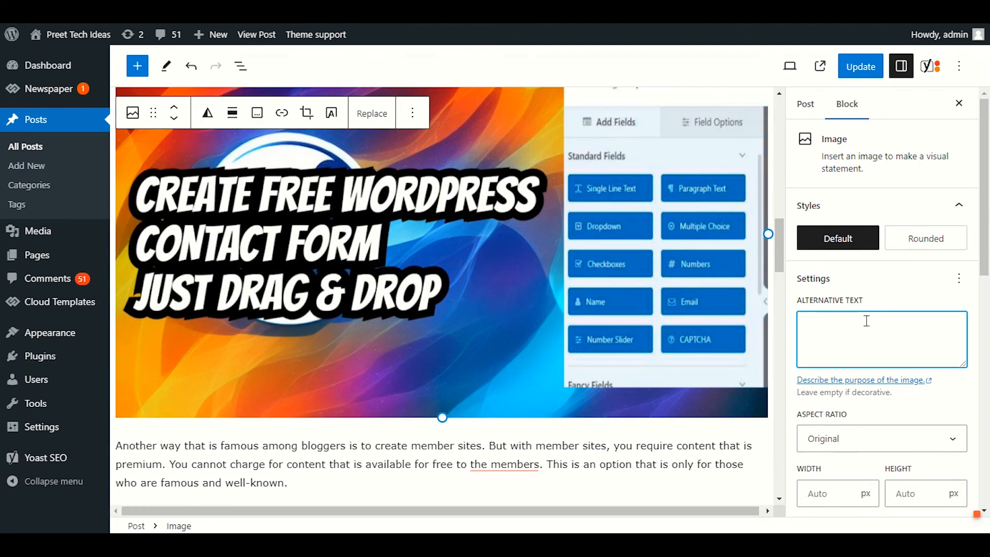
text(Blogging)
drag(863, 321, 798, 319)
click(894, 321)
drag(857, 320, 801, 321)
click(860, 66)
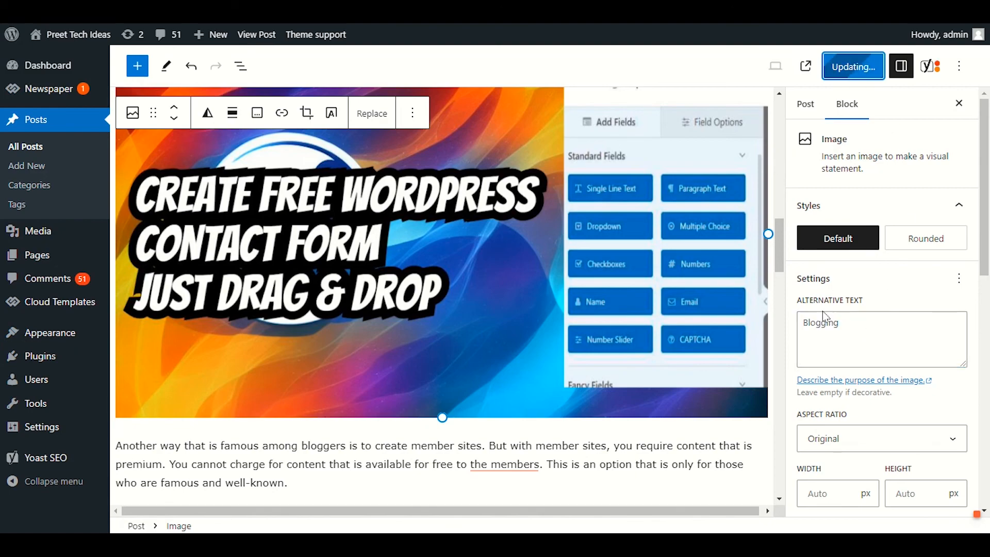
Step: Return to the post's Yoast SEO settings and review the SEO analysis results for the "Blogging" keyphrase
scroll(662, 297, up, 4)
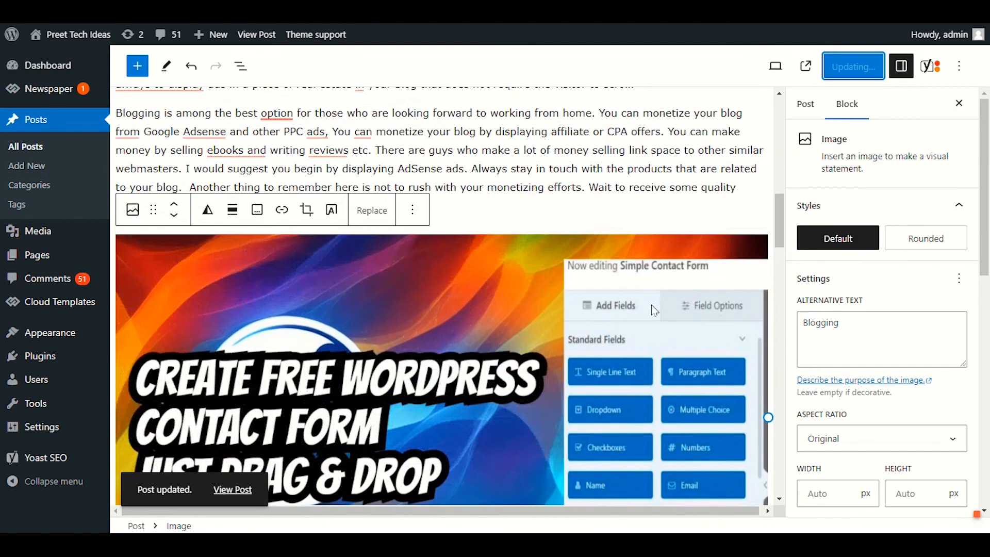
scroll(648, 283, up, 1)
scroll(648, 279, up, 9)
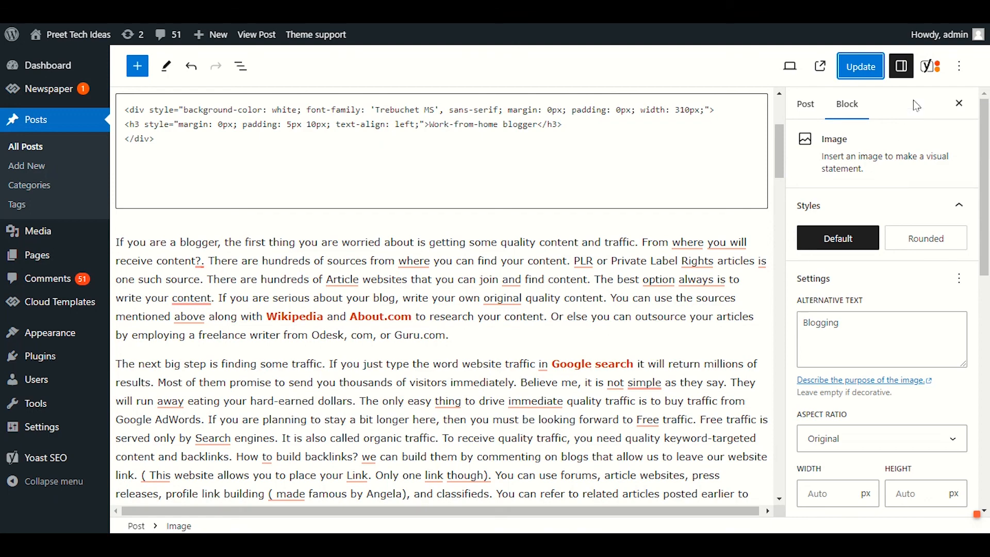
click(932, 68)
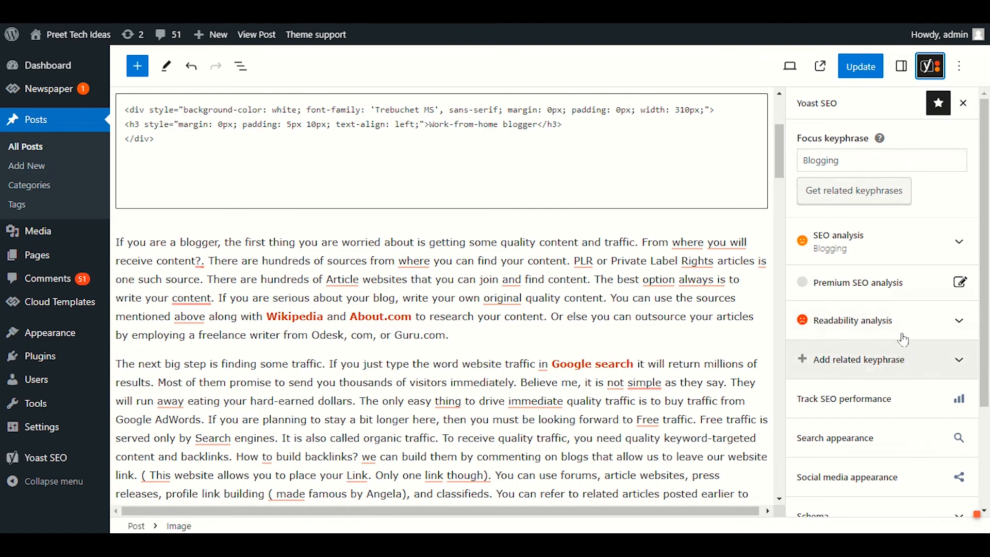
click(913, 236)
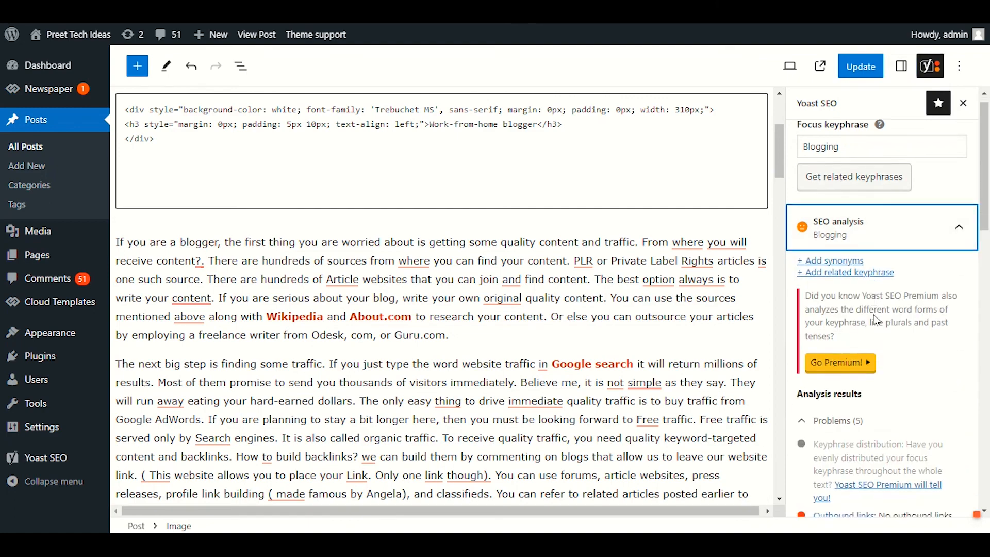
scroll(896, 356, down, 4)
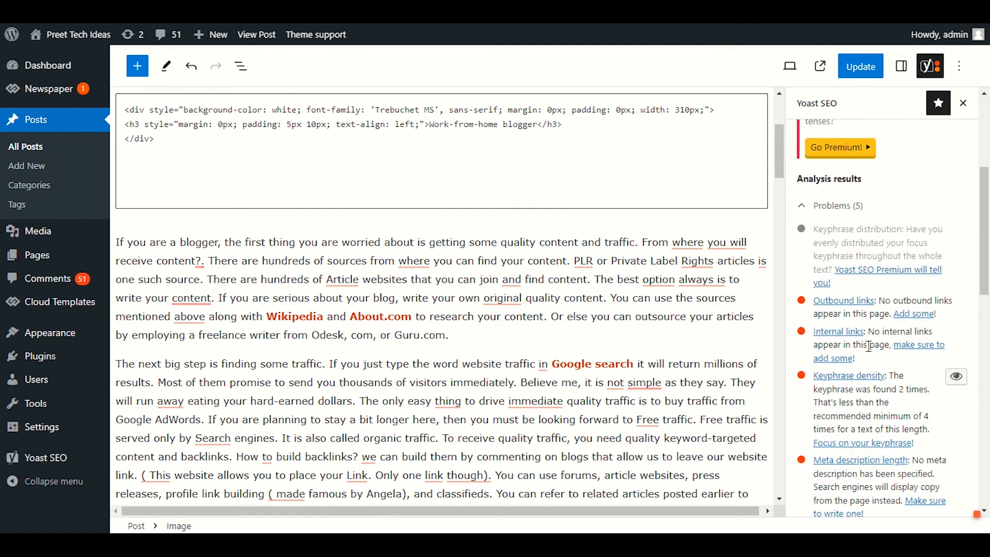